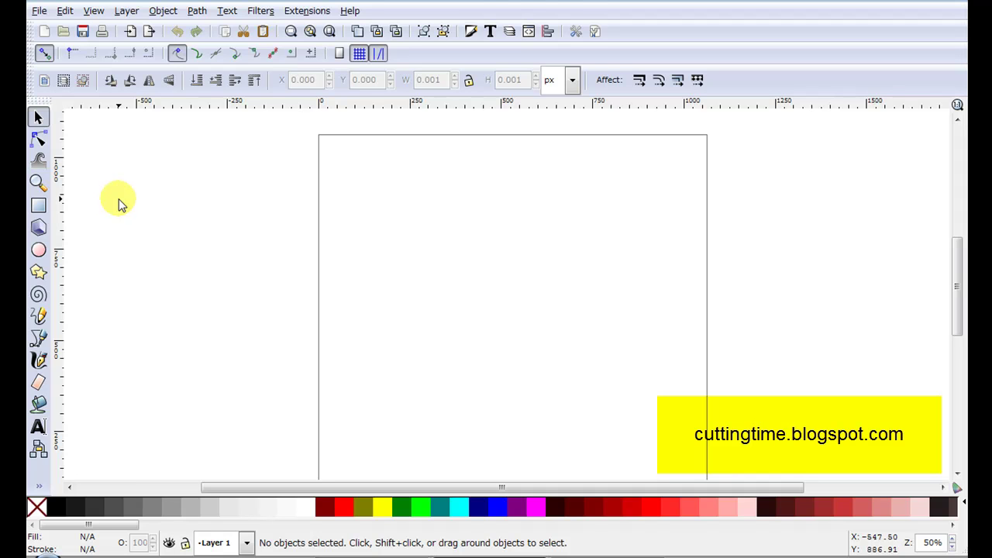
# Draw a pink five-pointed star on the upper page with default Star tool settings.
pyautogui.click(39, 272)
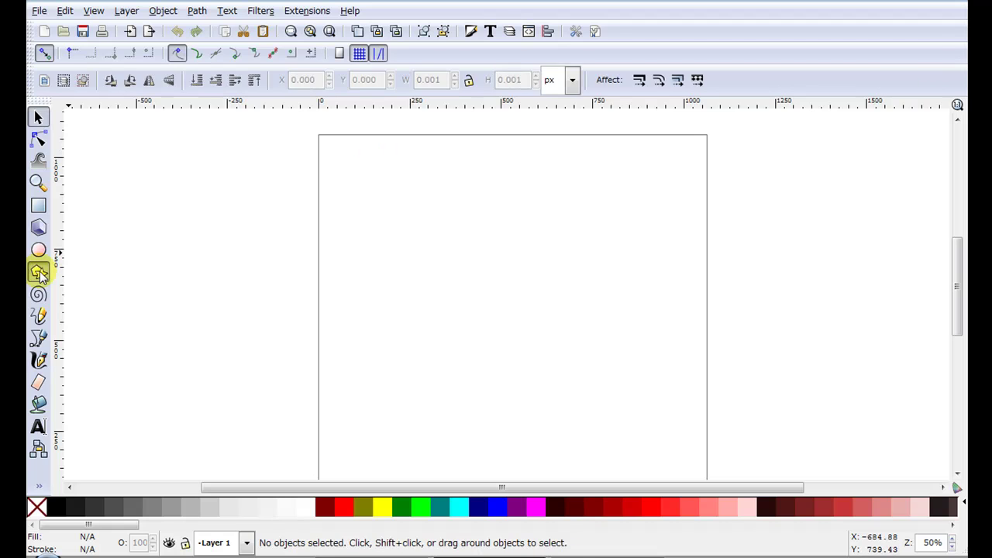
pyautogui.click(38, 272)
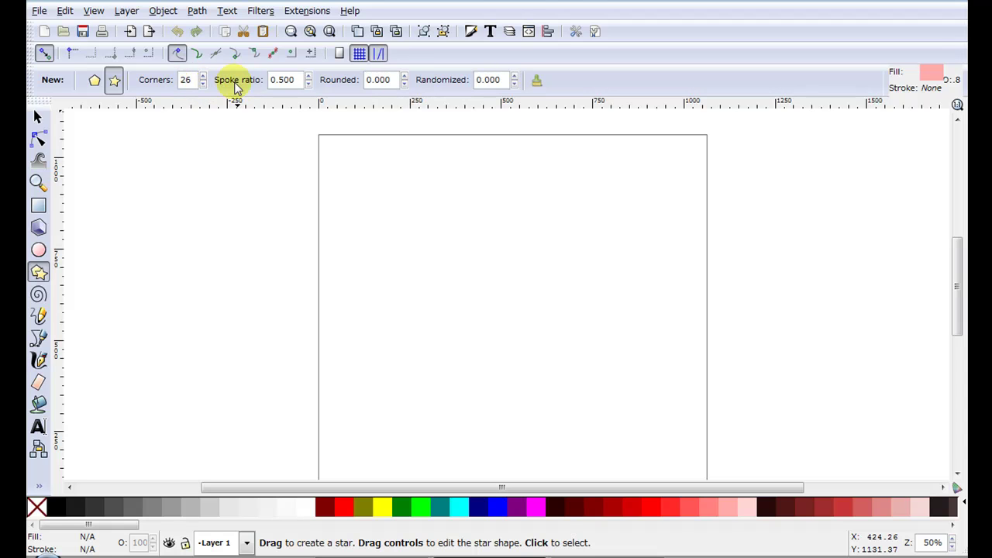
pyautogui.click(536, 81)
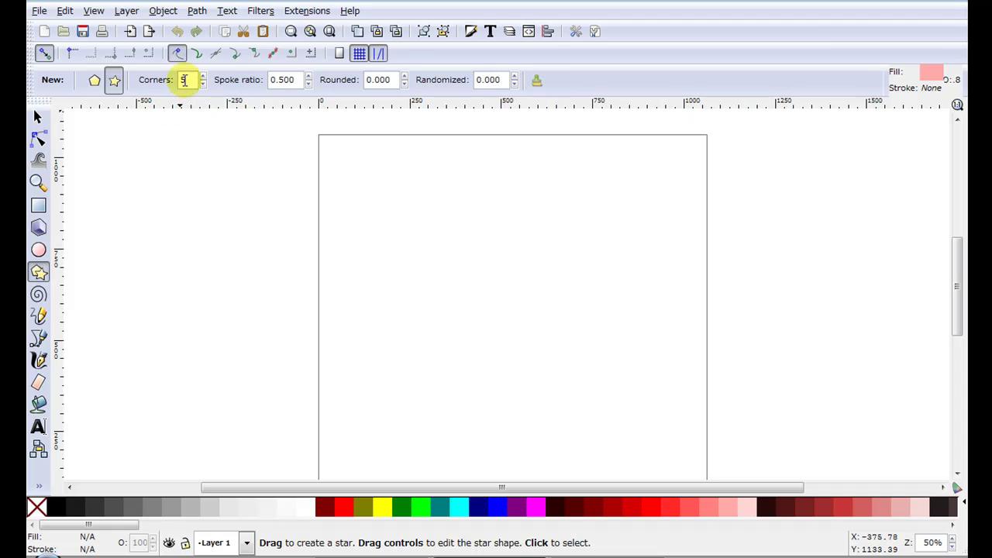
pyautogui.moveTo(387, 172); pyautogui.dragTo(460, 230)
pyautogui.press('F1')
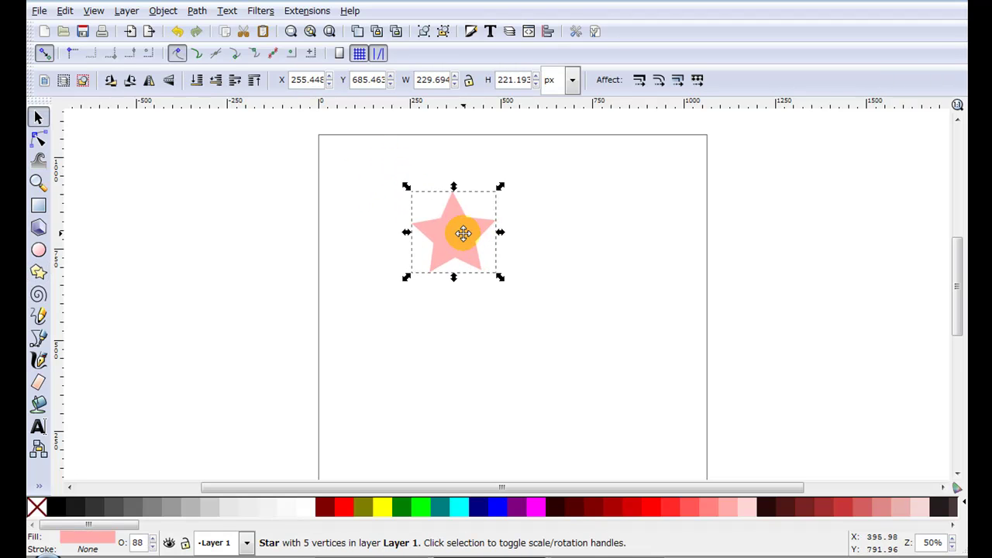
pyautogui.scroll(4, 463, 233)
pyautogui.press('Escape')
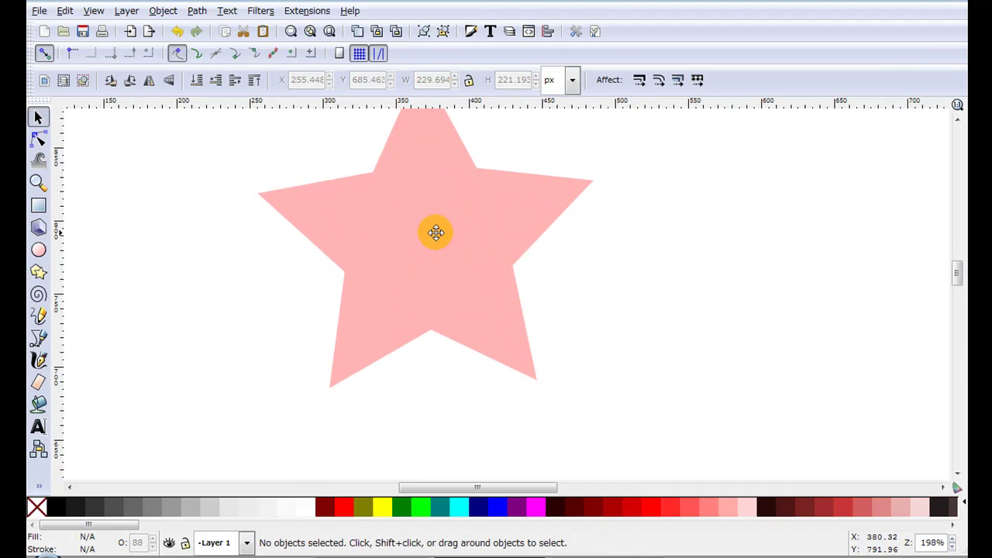
# Reshape the star's rays and raise it to 10 corners with spoke ratio 0.516.
pyautogui.hotkey('shift', 'F9')
pyautogui.click(405, 264)
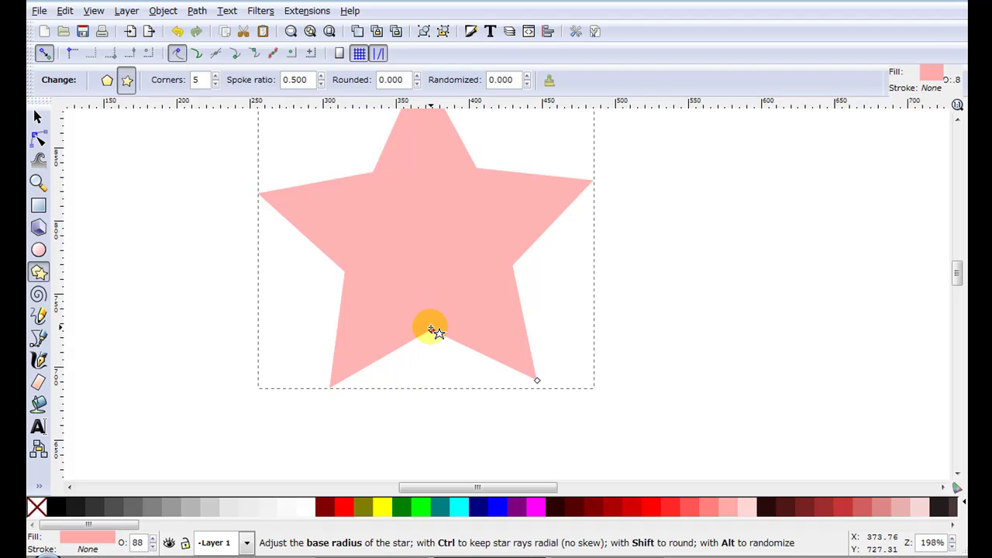
pyautogui.moveTo(432, 329); pyautogui.dragTo(439, 303)
pyautogui.moveTo(537, 379); pyautogui.dragTo(531, 354)
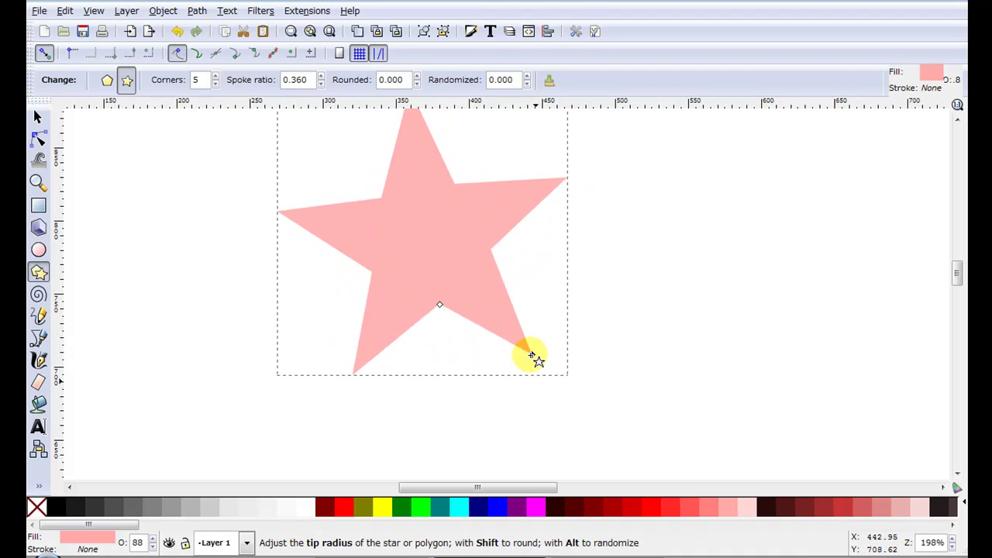
pyautogui.click(216, 76)
pyautogui.click(216, 76)
pyautogui.click(216, 76)
pyautogui.click(216, 76)
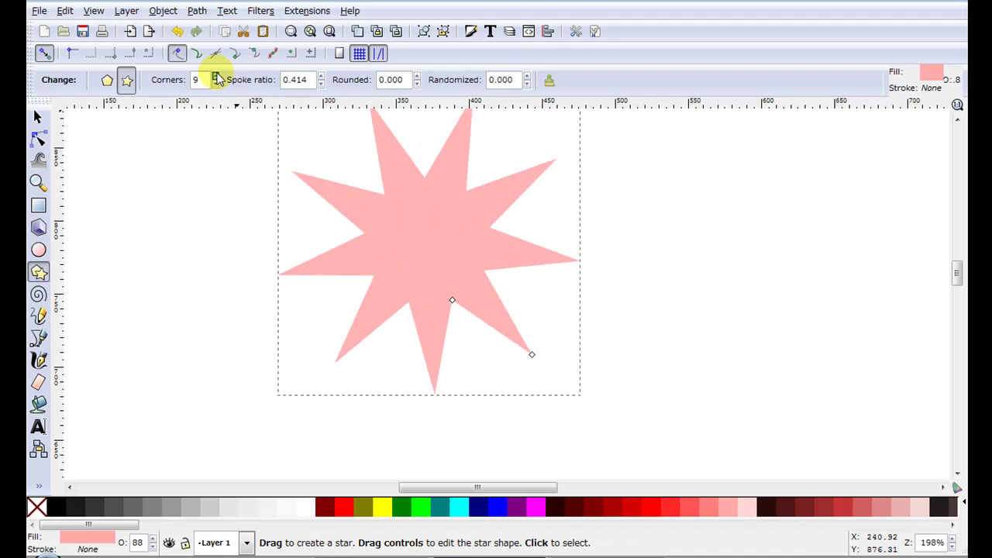
pyautogui.moveTo(452, 297); pyautogui.dragTo(460, 322)
pyautogui.scroll(-2, 419, 225)
pyautogui.scroll(1, 409, 145)
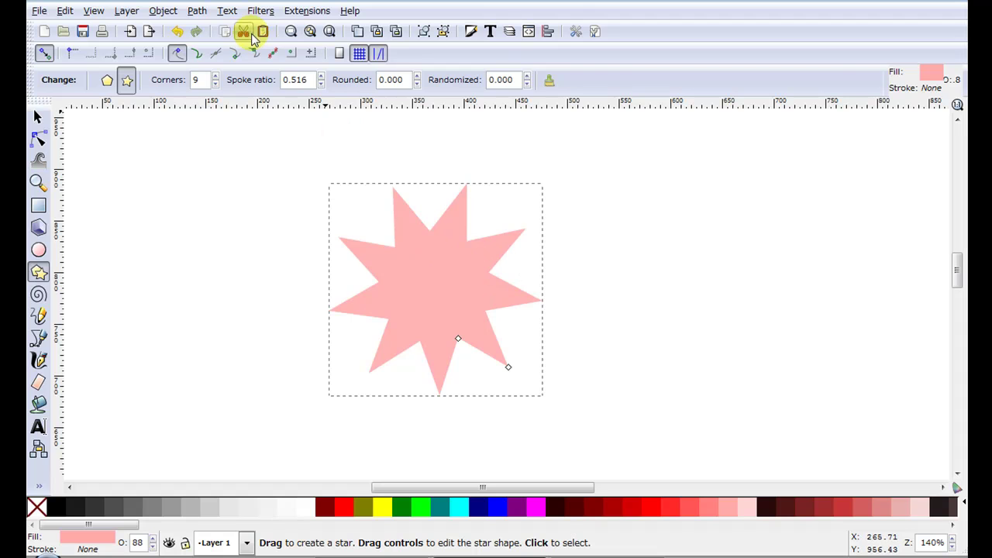
pyautogui.click(218, 76)
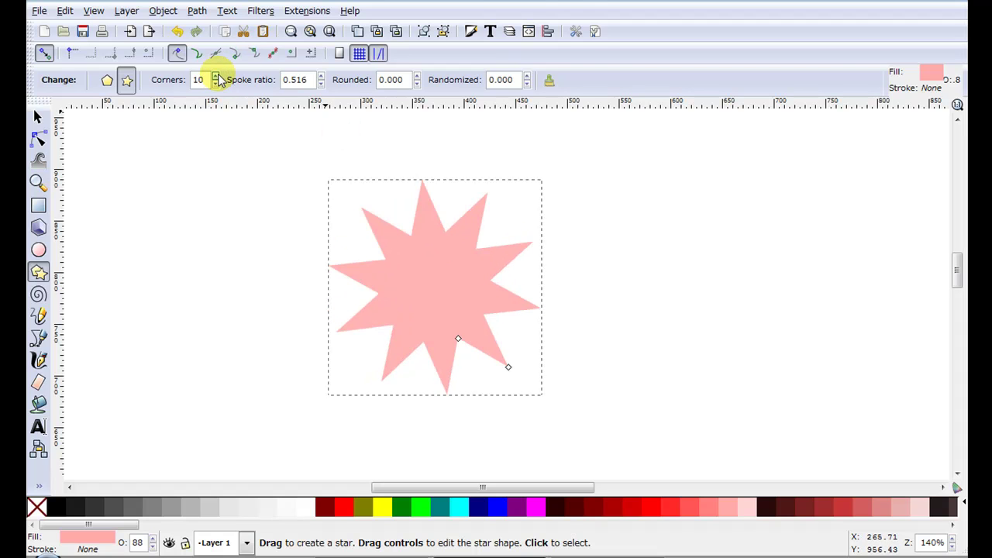
# Expand the star with Dynamic Offset into a rounded scalloped flower, then convert it to a path.
pyautogui.click(199, 11)
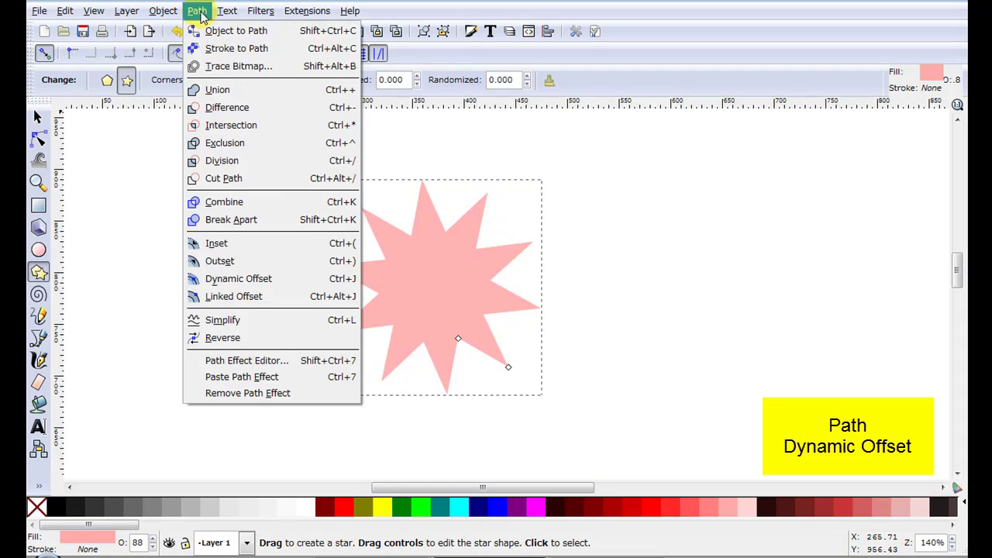
pyautogui.click(295, 279)
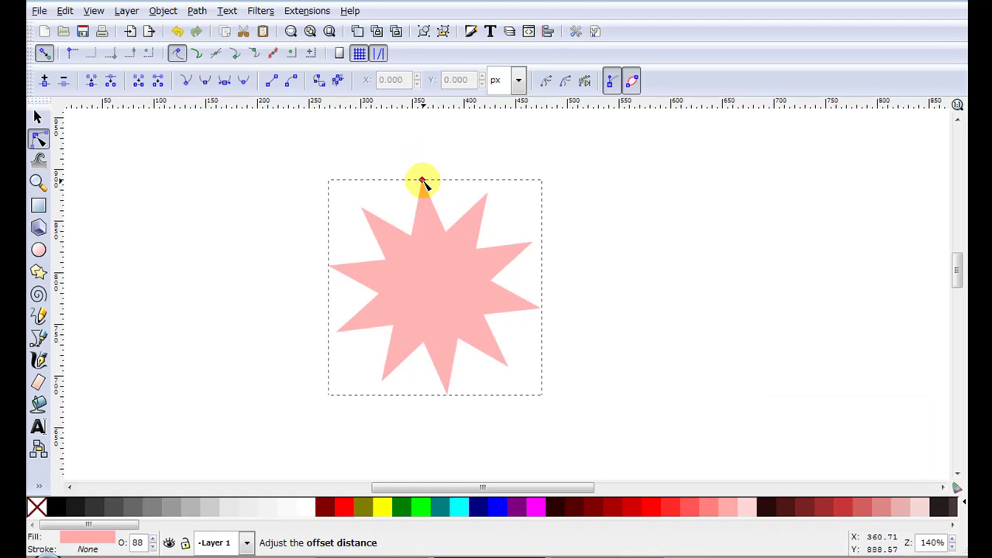
pyautogui.moveTo(421, 181); pyautogui.dragTo(416, 137)
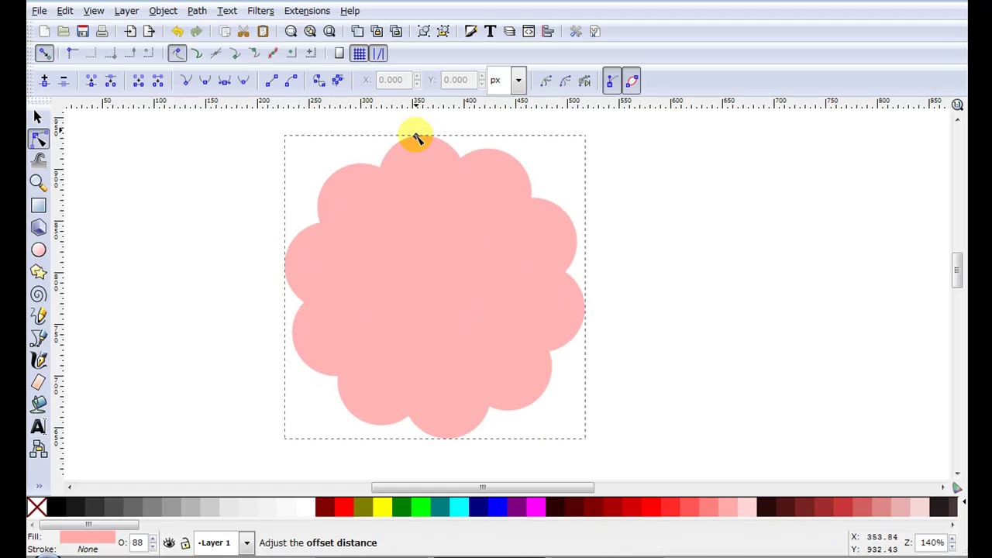
pyautogui.click(197, 10)
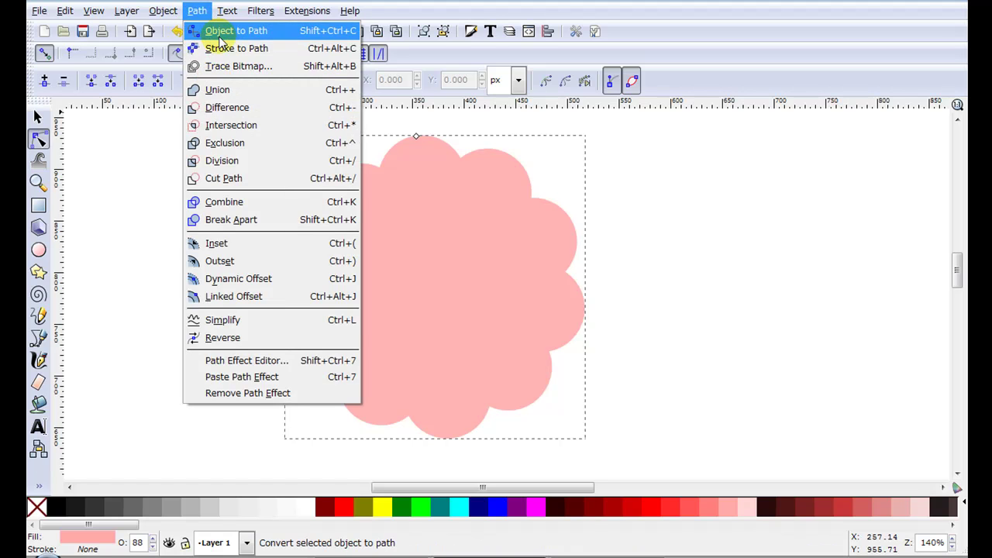
pyautogui.click(203, 30)
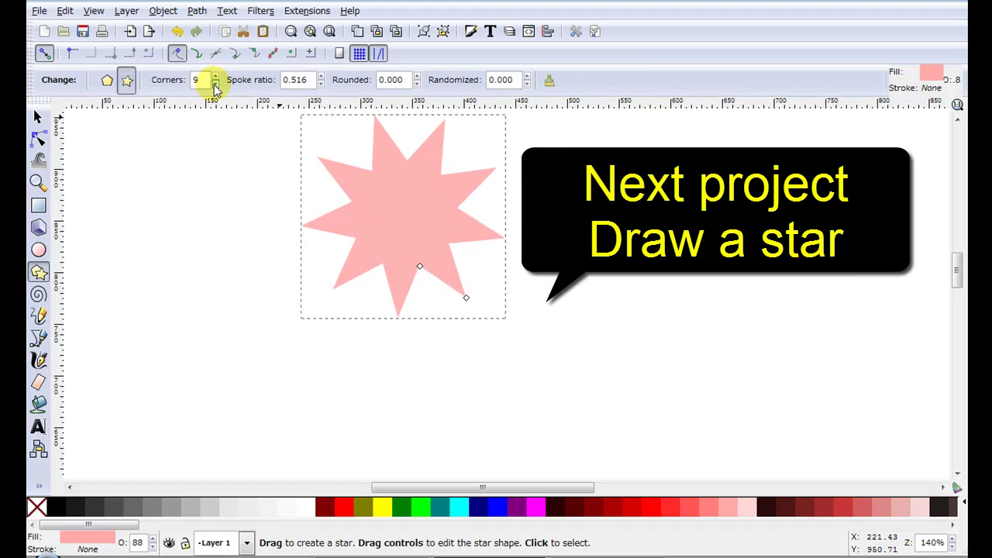
# Set the new star to 6 corners and thin its rays.
pyautogui.click(216, 84)
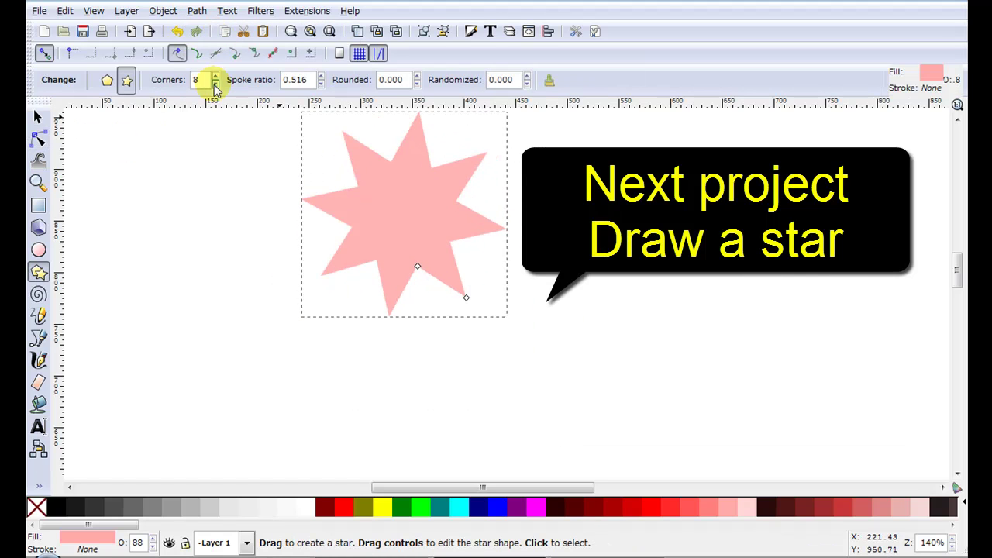
pyautogui.click(215, 83)
pyautogui.click(215, 84)
pyautogui.click(215, 83)
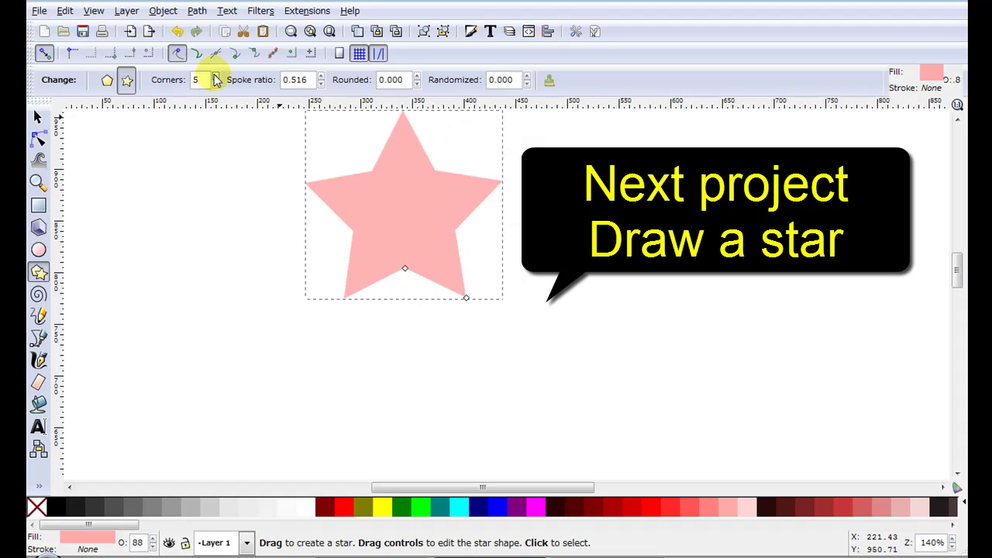
pyautogui.click(216, 76)
pyautogui.click(36, 116)
pyautogui.click(407, 204)
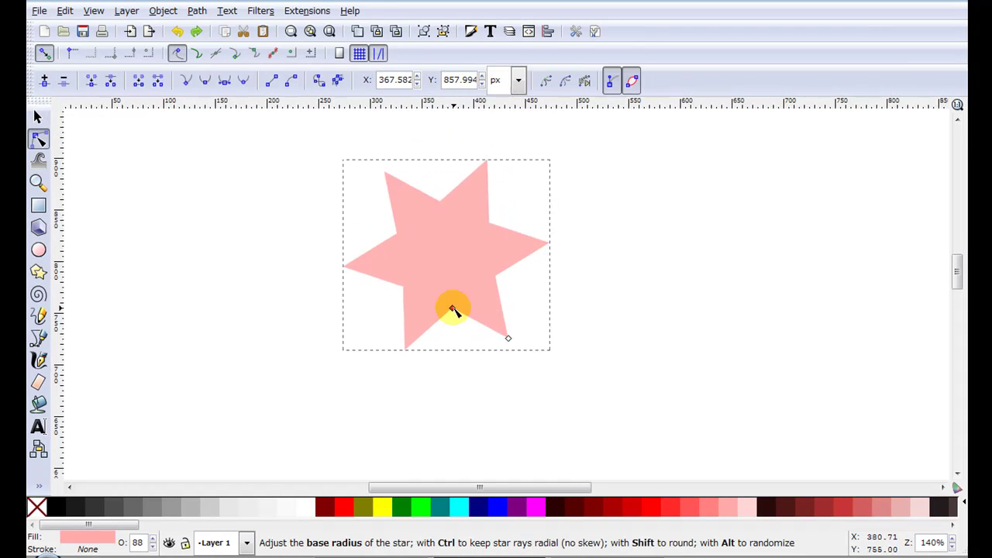
pyautogui.moveTo(454, 310)
pyautogui.mouseDown()
pyautogui.moveTo(446, 288)
pyautogui.moveTo(452, 294)
pyautogui.mouseUp()
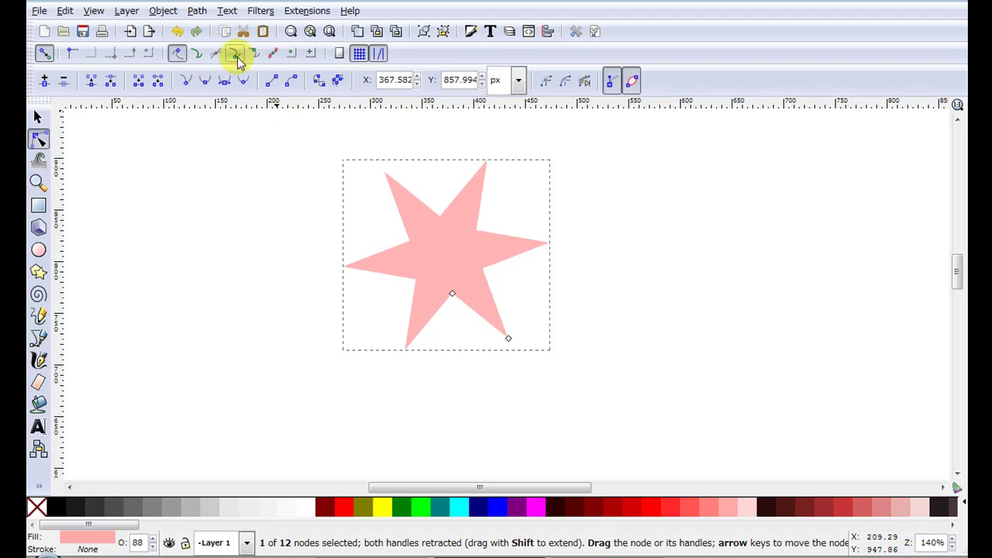
# Convert the star to a path and make all 12 of its nodes smooth.
pyautogui.click(196, 11)
pyautogui.click(208, 30)
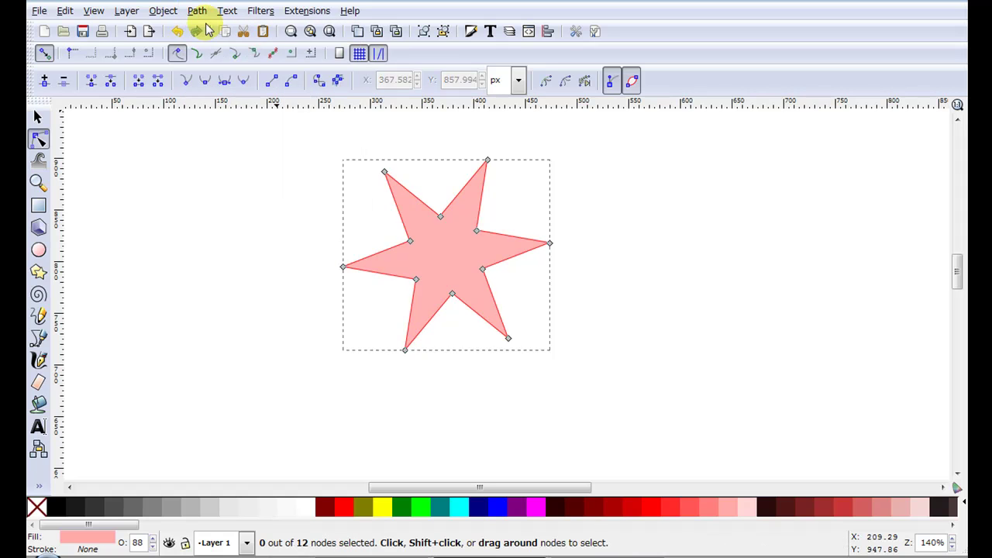
pyautogui.moveTo(298, 138); pyautogui.dragTo(608, 416)
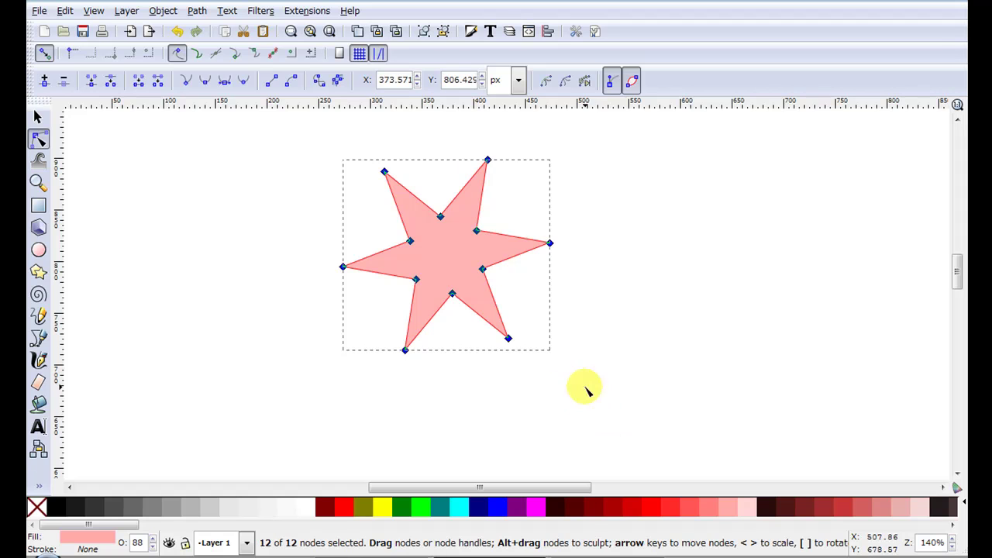
pyautogui.keyDown('ctrl'); pyautogui.scroll(1, 336, 159); pyautogui.keyUp('ctrl')
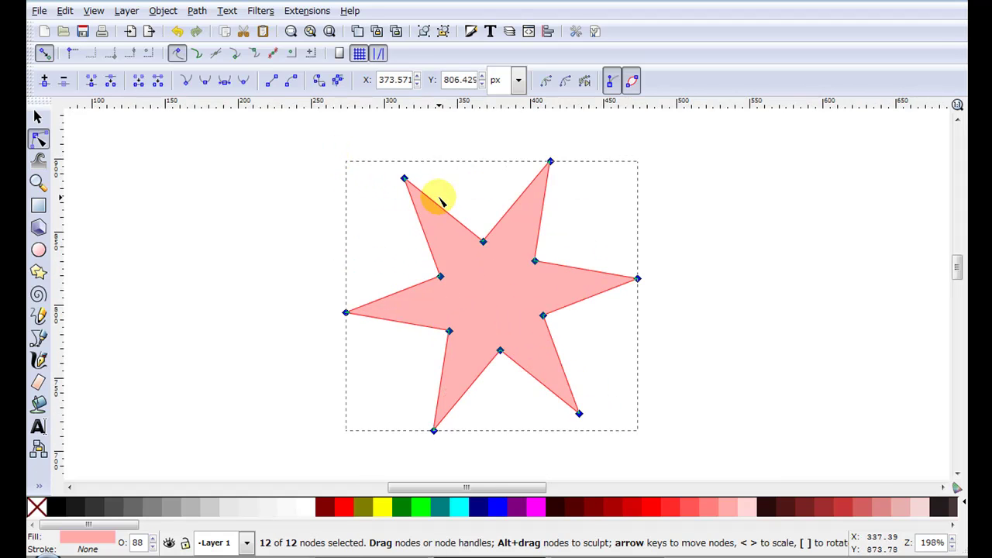
pyautogui.click(206, 82)
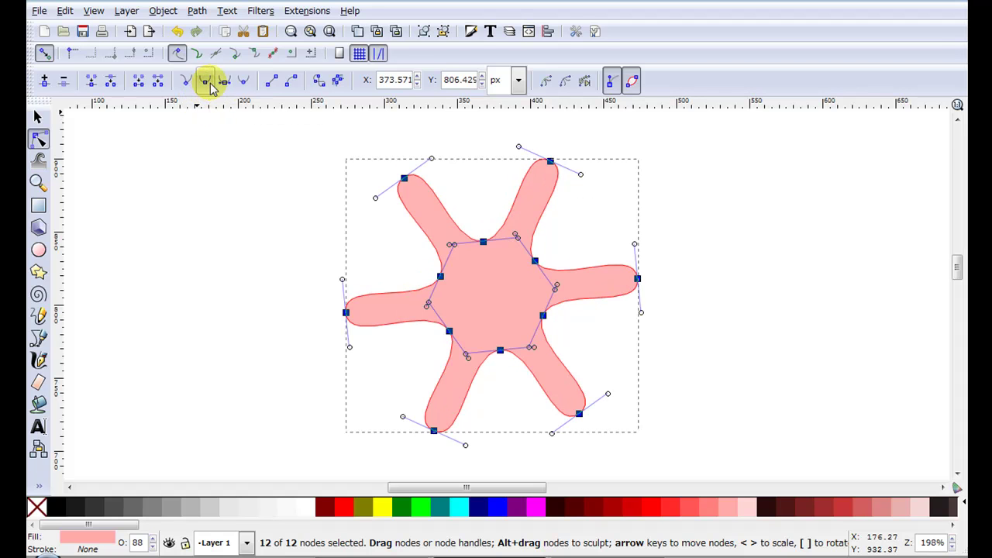
pyautogui.click(320, 194)
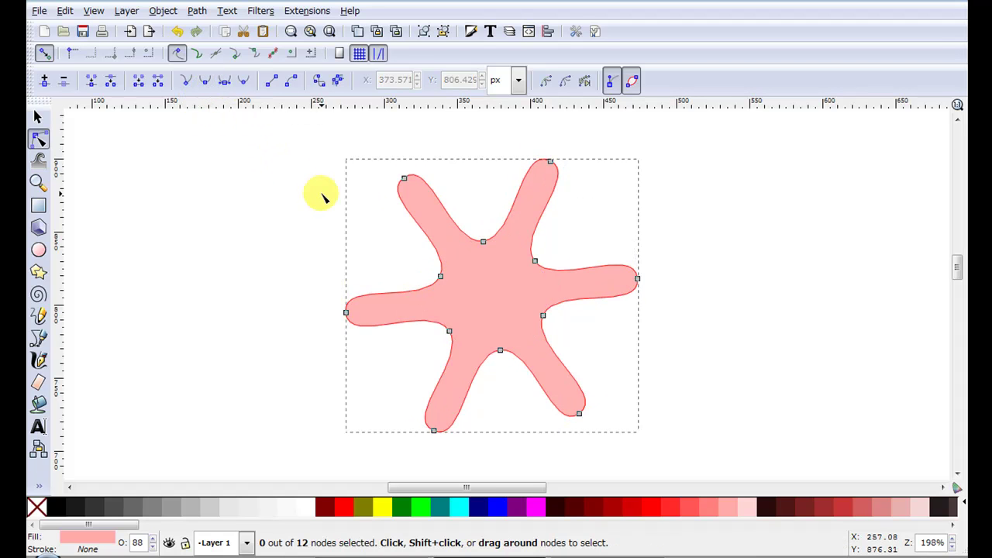
pyautogui.scroll(-1, 320, 194)
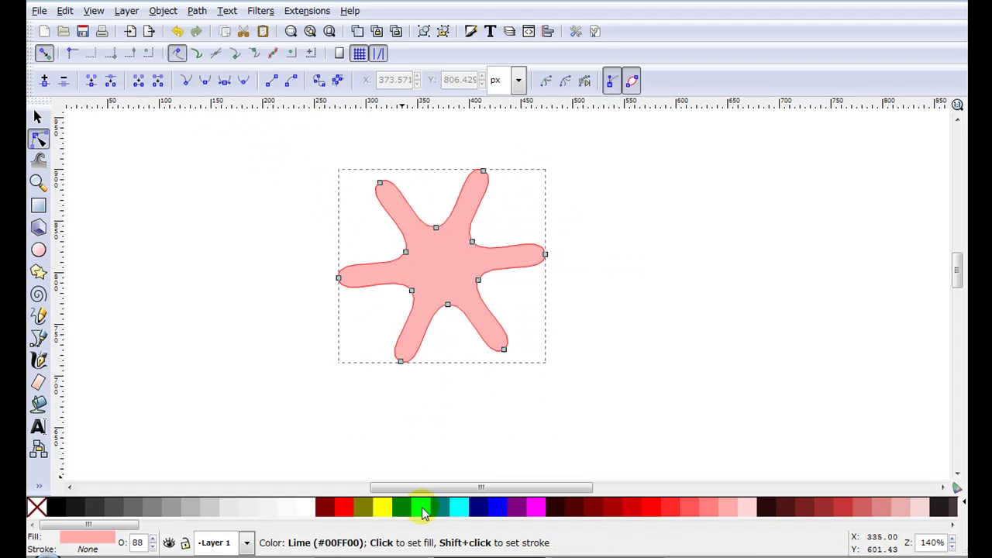
# Fill the shape blue and drag its nodes to stretch the arms unevenly.
pyautogui.click(498, 508)
pyautogui.click(37, 117)
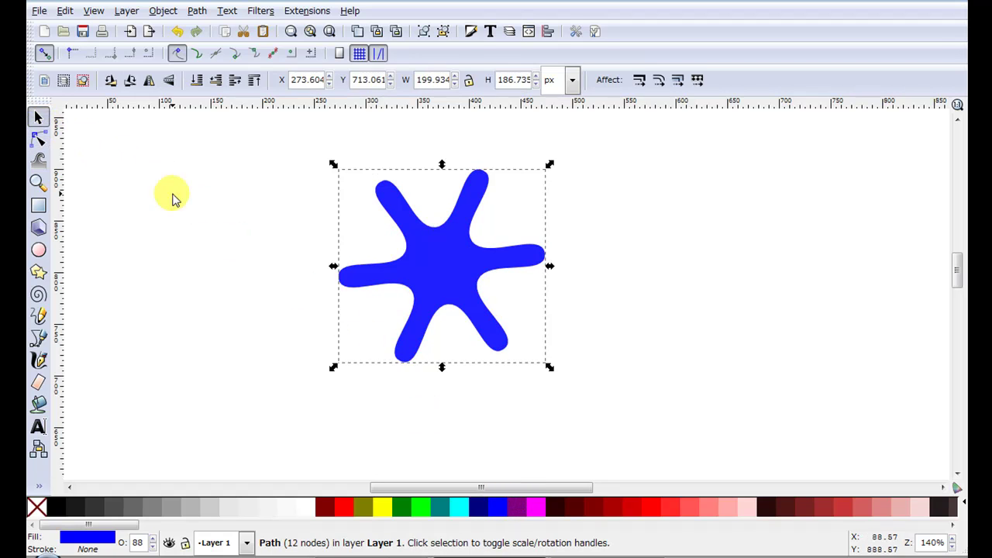
pyautogui.doubleClick(354, 271)
pyautogui.moveTo(339, 278)
pyautogui.mouseDown()
pyautogui.moveTo(346, 284)
pyautogui.moveTo(326, 284)
pyautogui.mouseUp()
pyautogui.moveTo(401, 251); pyautogui.dragTo(381, 250)
pyautogui.moveTo(411, 293); pyautogui.dragTo(398, 299)
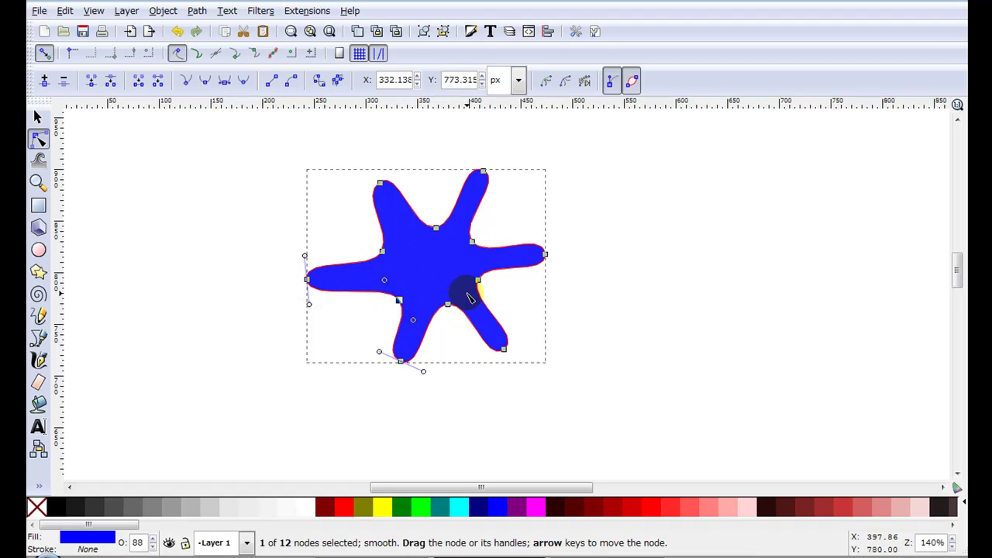
pyautogui.moveTo(476, 280); pyautogui.dragTo(494, 291)
pyautogui.click(380, 367)
# Recolour the shape dark brown and move it further right on the page.
pyautogui.press('-')
pyautogui.click(380, 222)
pyautogui.press('Escape')
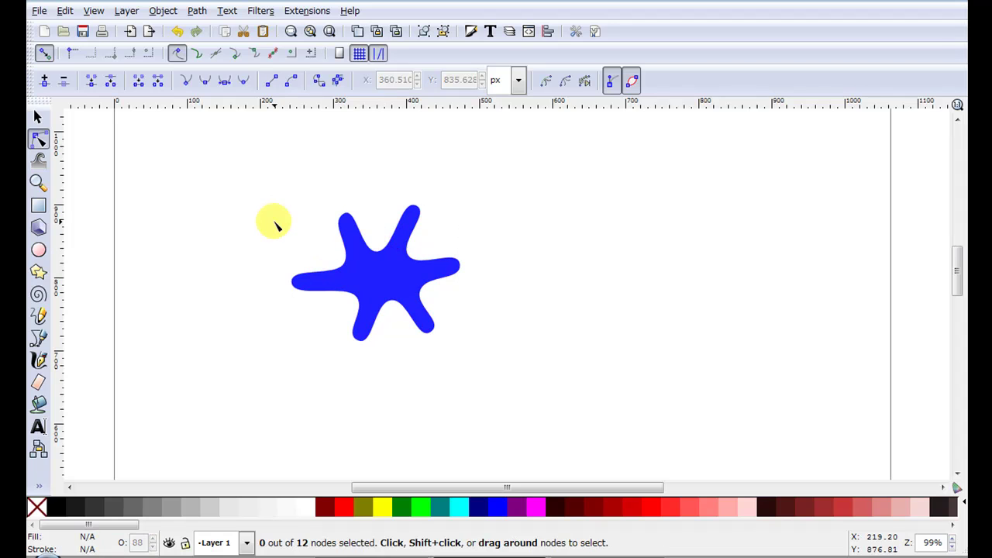
pyautogui.press('F1')
pyautogui.click(786, 507)
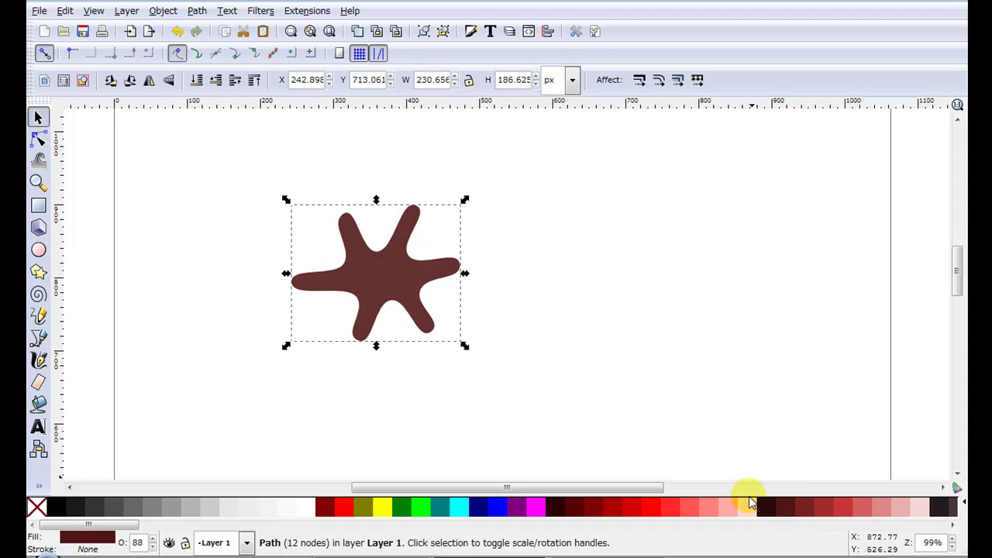
pyautogui.click(620, 452)
pyautogui.moveTo(414, 302); pyautogui.dragTo(609, 309)
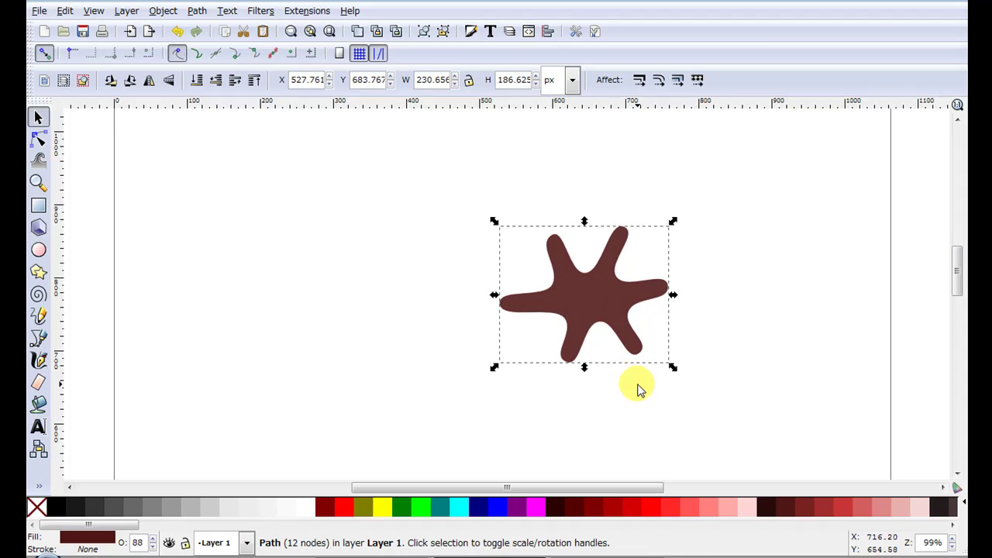
# Delete the brown shape and draw a new dark six-pointed star on the left.
pyautogui.press('Delete')
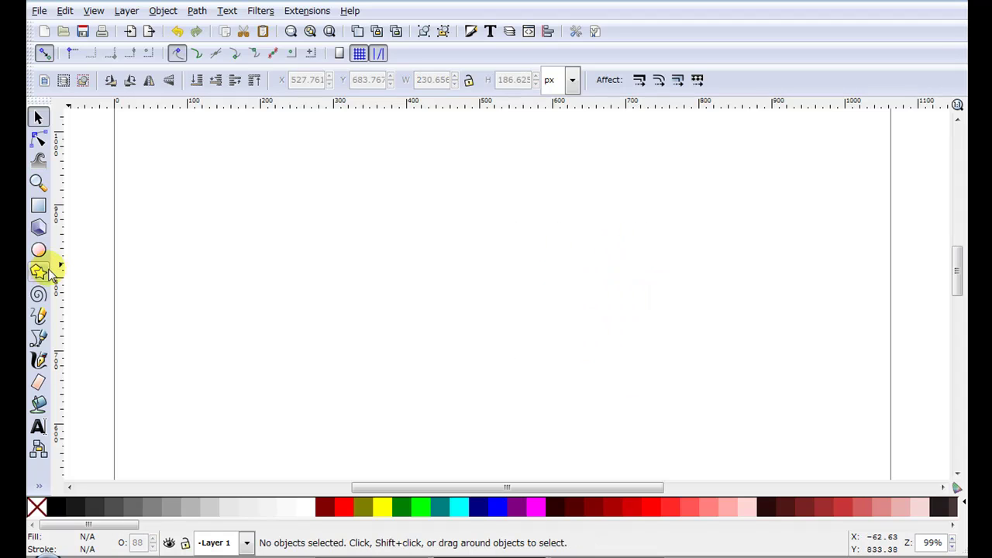
pyautogui.click(38, 271)
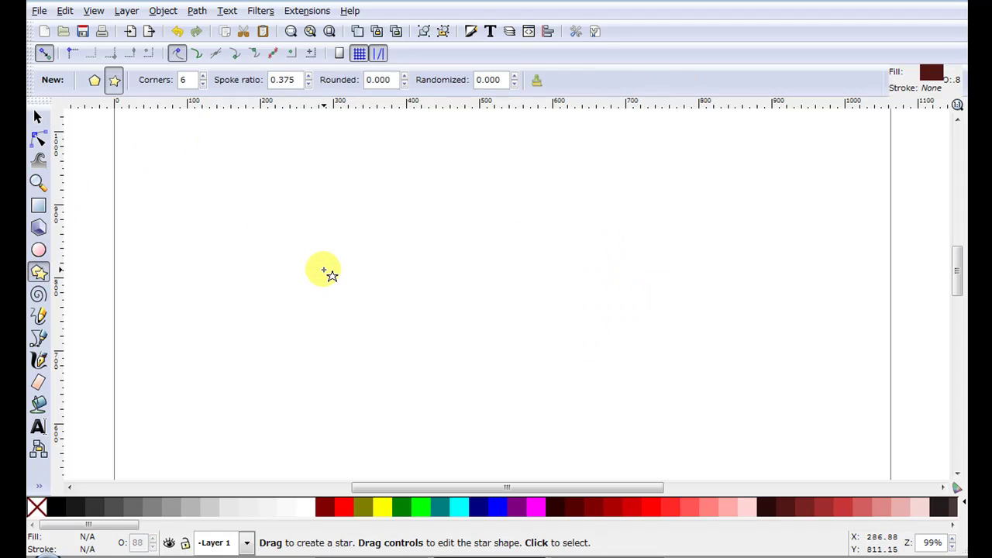
pyautogui.moveTo(326, 270); pyautogui.dragTo(398, 333)
pyautogui.scroll(1, 207, 159)
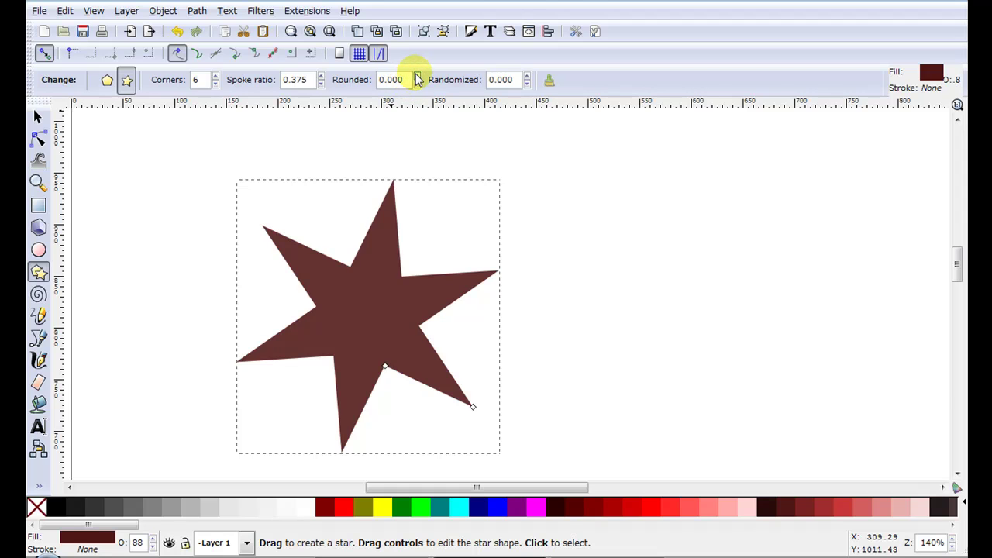
# Reshape the star into a pinwheel with rounding 1.780 and spoke ratio 0.011.
pyautogui.moveTo(418, 78); pyautogui.dragTo(418, 78)
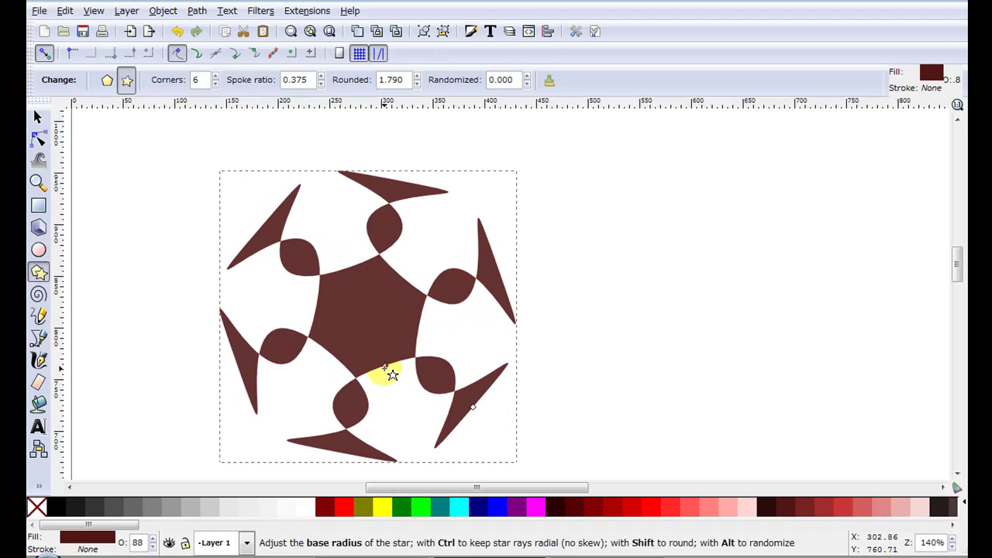
pyautogui.moveTo(392, 372); pyautogui.dragTo(414, 318)
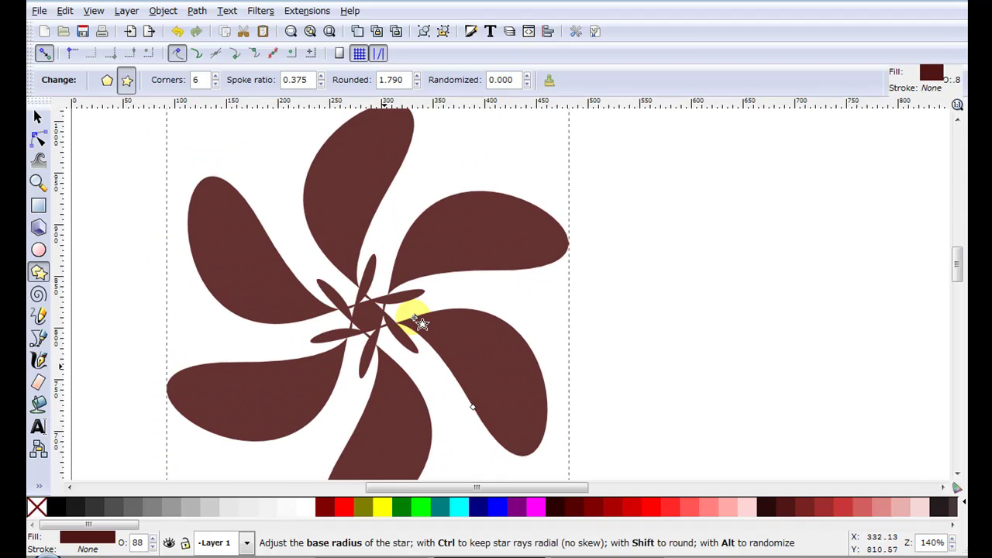
pyautogui.moveTo(464, 410); pyautogui.dragTo(534, 356)
pyautogui.moveTo(398, 286); pyautogui.dragTo(373, 316)
# Set the star's rounding to -2.410 and zoom to inspect its looping arms.
pyautogui.click(416, 84)
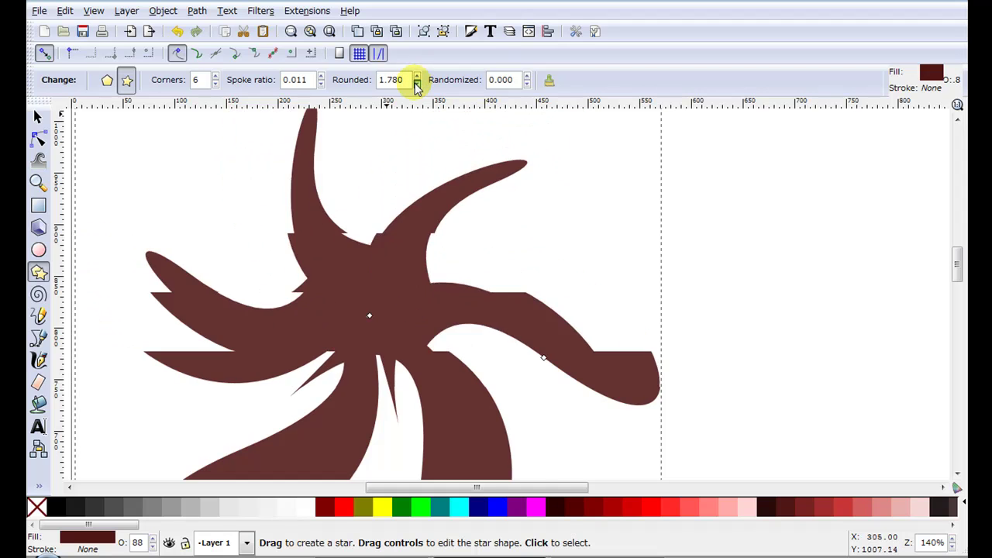
pyautogui.click(416, 83)
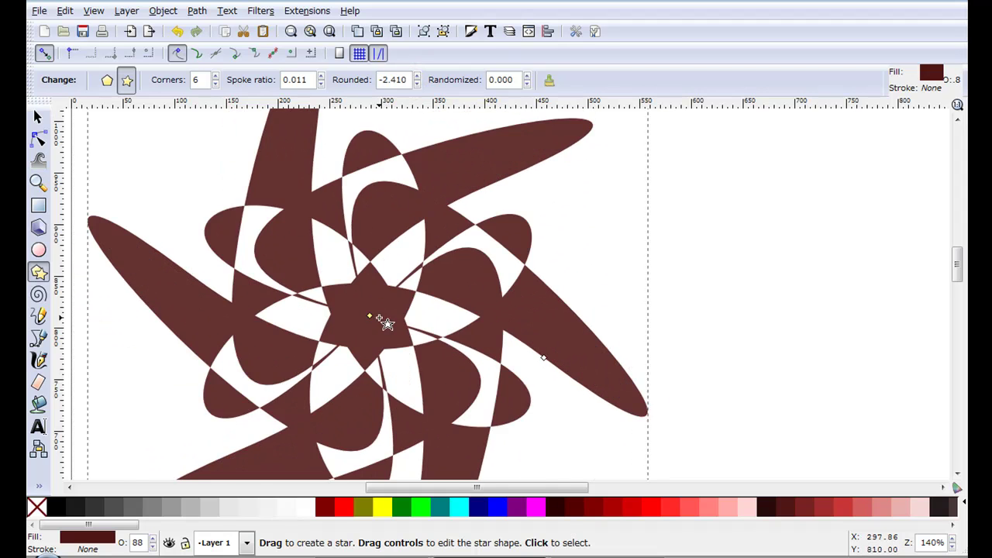
pyautogui.keyDown('ctrl'); pyautogui.scroll(4, 355, 299); pyautogui.keyUp('ctrl')
pyautogui.keyDown('ctrl'); pyautogui.scroll(-2, 540, 266); pyautogui.keyUp('ctrl')
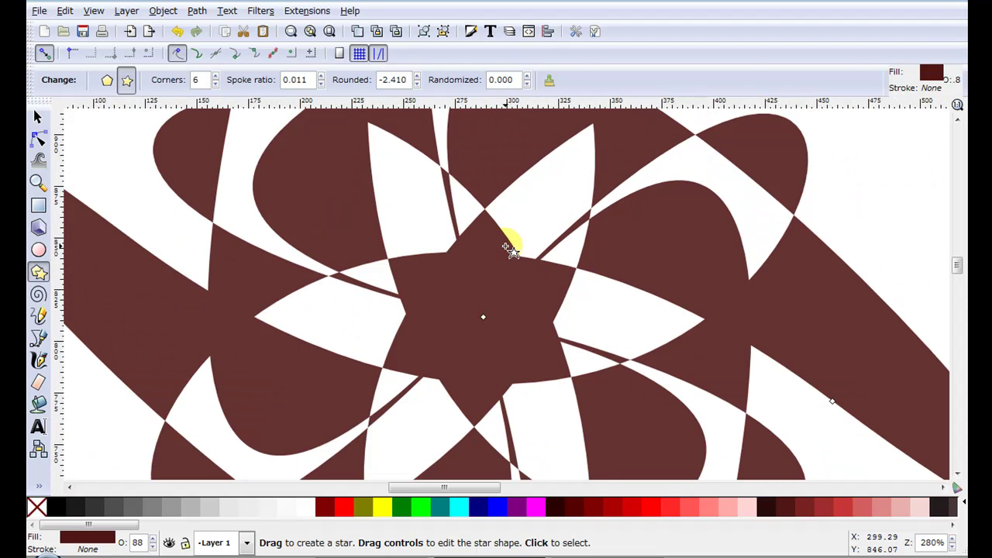
pyautogui.keyDown('ctrl'); pyautogui.scroll(2, 572, 301); pyautogui.keyUp('ctrl')
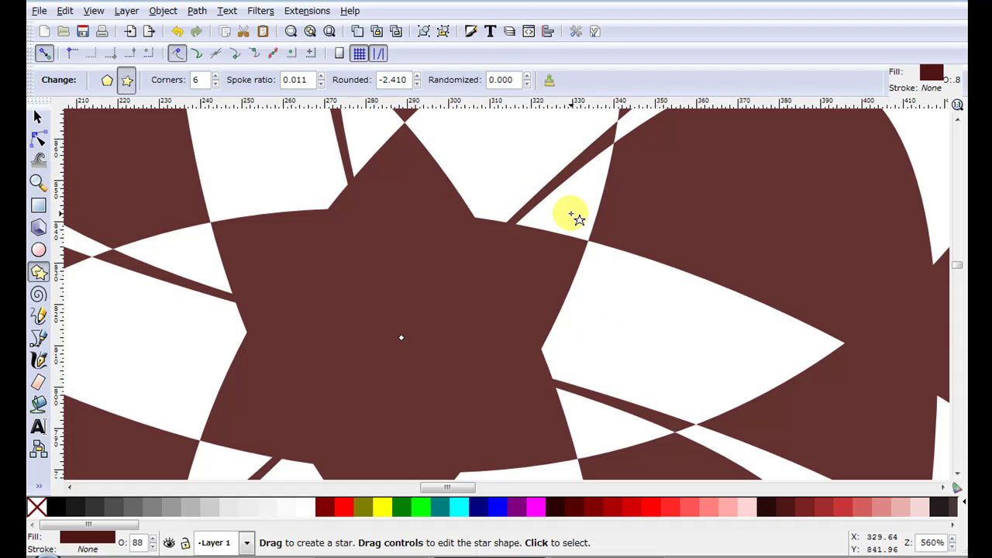
pyautogui.keyDown('ctrl'); pyautogui.scroll(-6, 445, 172); pyautogui.keyUp('ctrl')
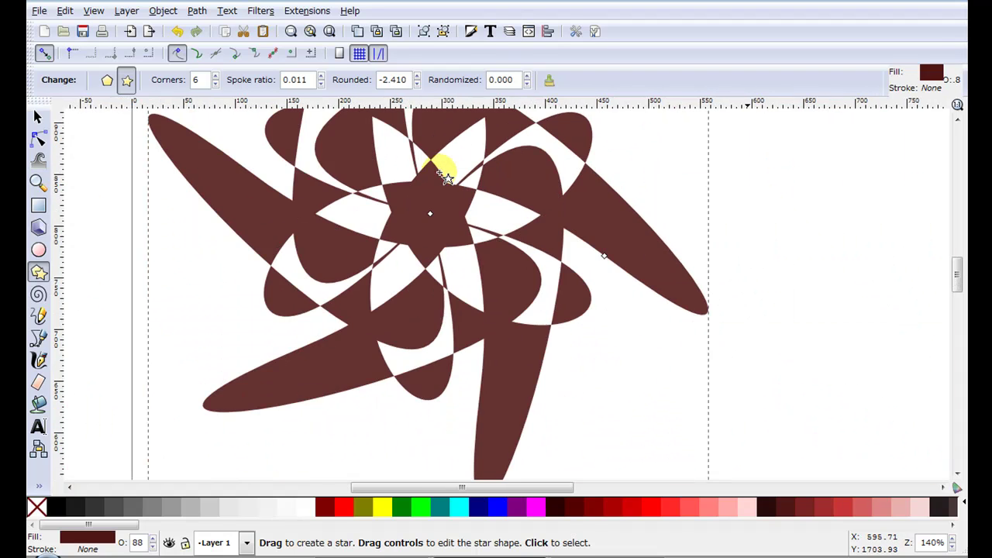
pyautogui.click(958, 122)
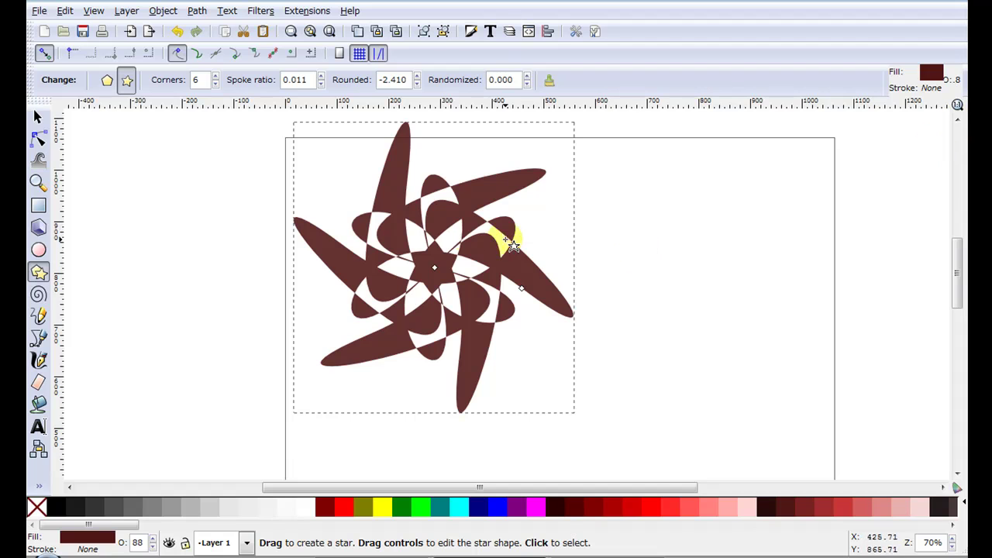
pyautogui.keyDown('ctrl'); pyautogui.scroll(1, 418, 235); pyautogui.keyUp('ctrl')
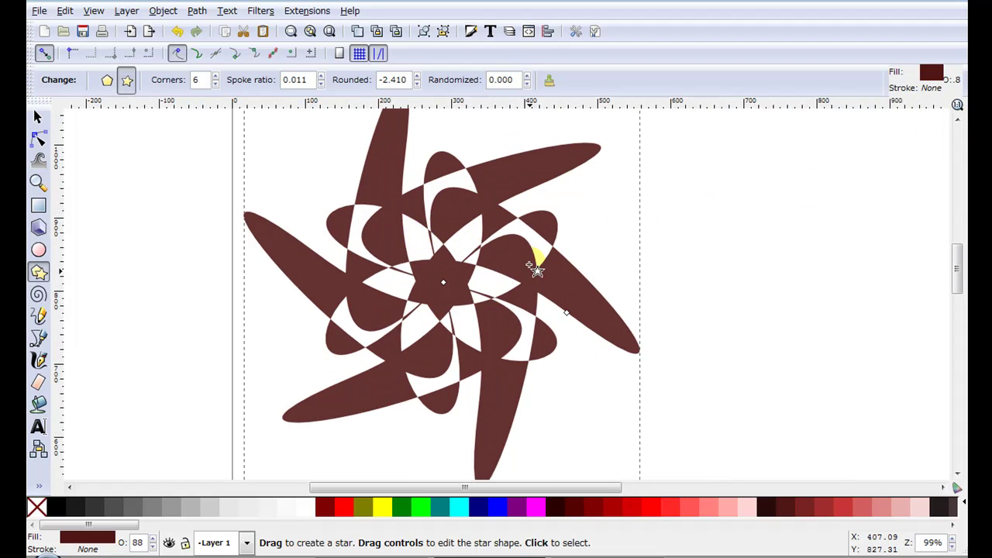
# Swell the star into a puffy blob with spoke ratio 0.905 and rounding -3.960.
pyautogui.moveTo(445, 285); pyautogui.dragTo(466, 263)
pyautogui.keyDown('ctrl'); pyautogui.scroll(-2, 434, 275); pyautogui.keyUp('ctrl')
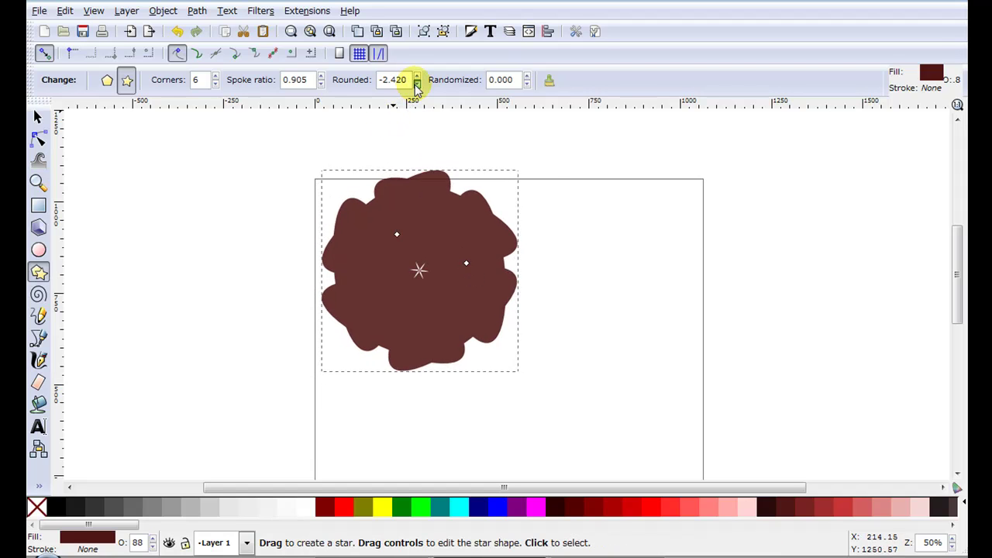
pyautogui.moveTo(416, 83); pyautogui.dragTo(416, 106)
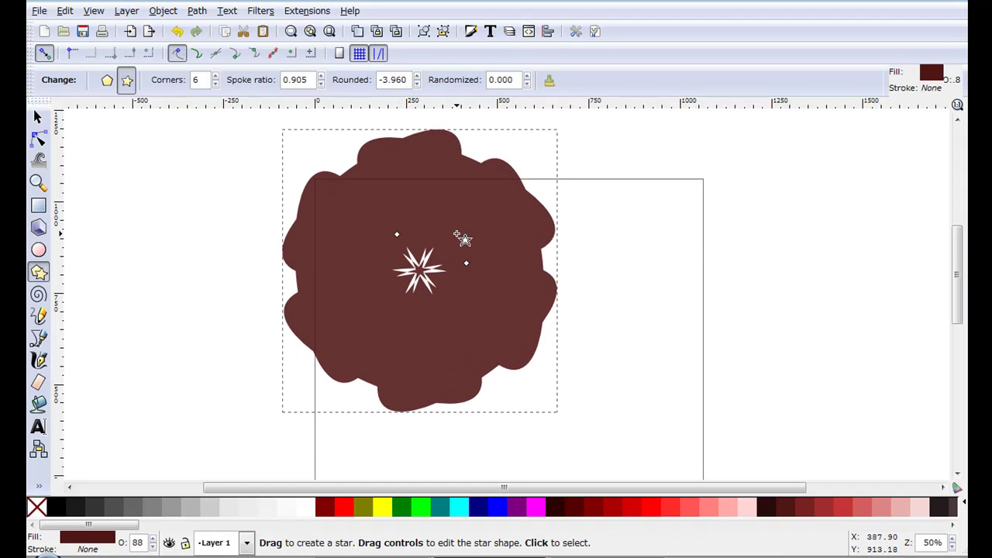
# Duplicate the blob and move the copy to the right and slightly up.
pyautogui.click(39, 120)
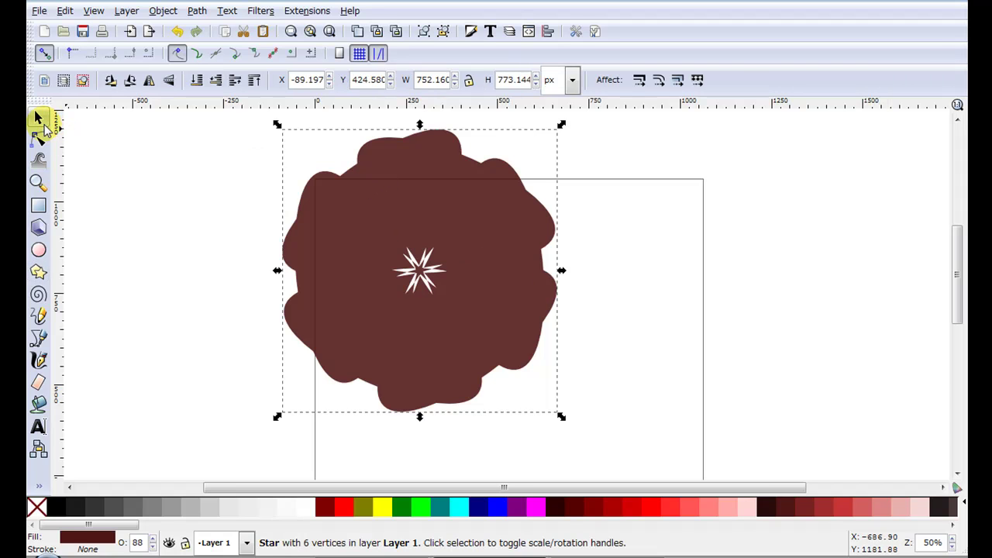
pyautogui.click(355, 32)
pyautogui.moveTo(388, 161); pyautogui.dragTo(711, 170)
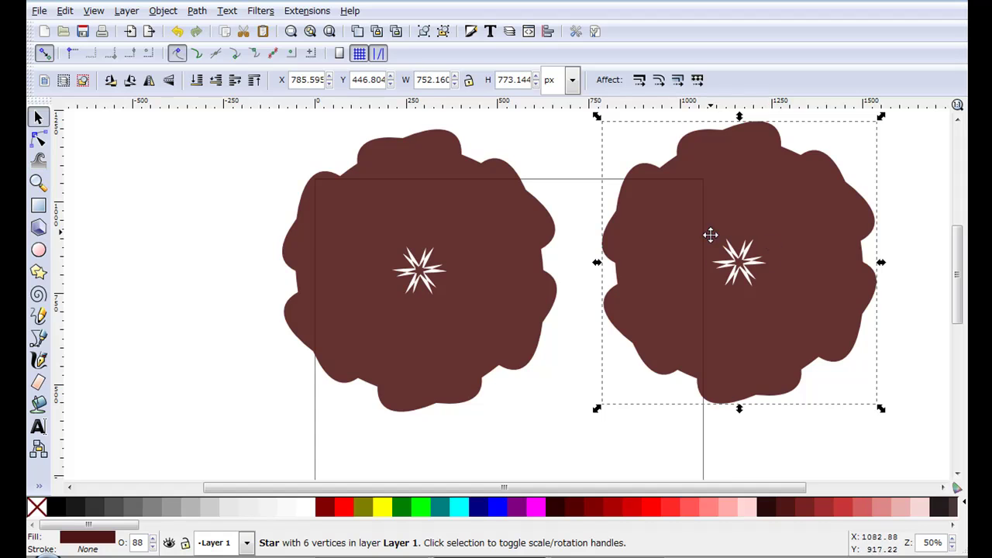
pyautogui.keyDown('ctrl'); pyautogui.scroll(2, 719, 275); pyautogui.keyUp('ctrl')
pyautogui.keyDown('ctrl'); pyautogui.scroll(-2, 762, 272); pyautogui.keyUp('ctrl')
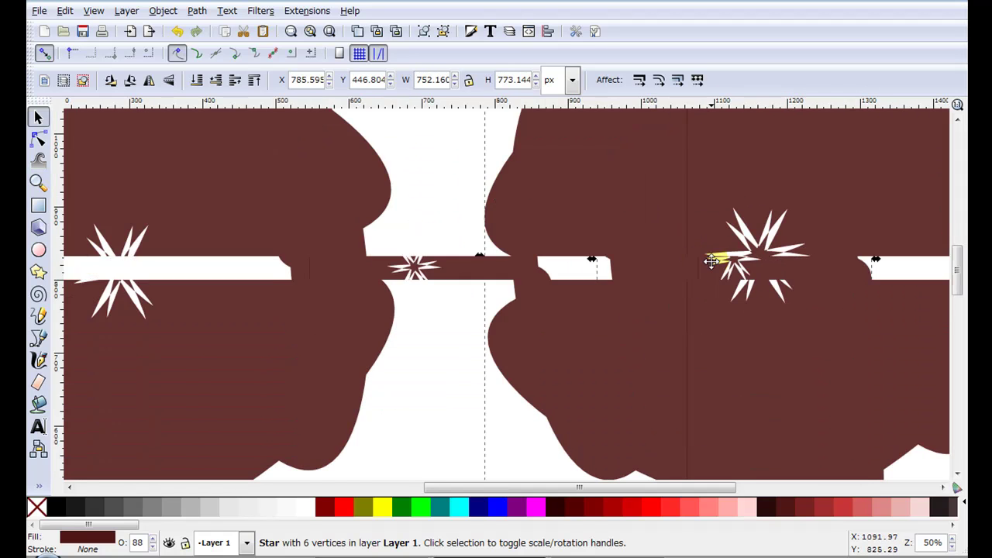
pyautogui.moveTo(695, 248); pyautogui.dragTo(795, 211)
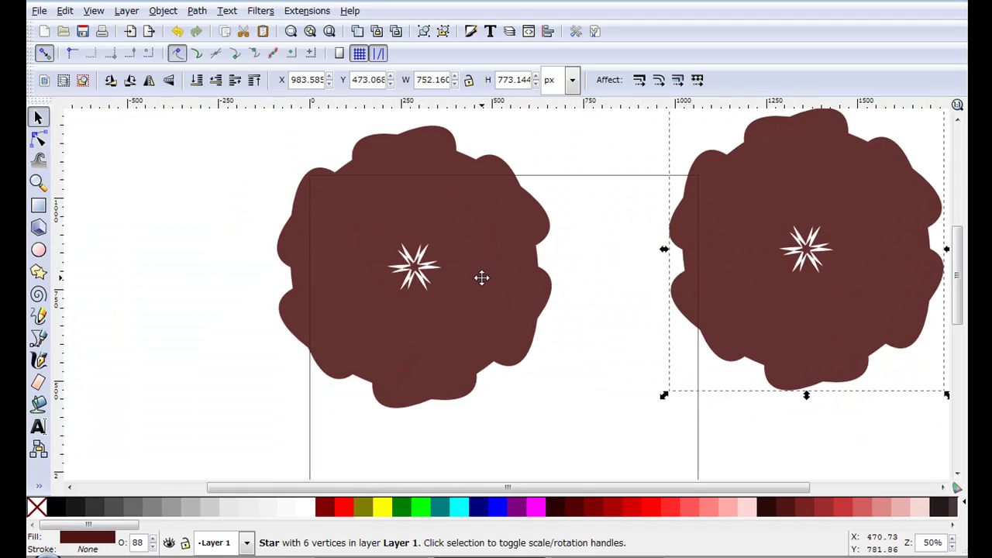
# Reshape the left blob into a 17-corner scalloped flower with a zigzag centre.
pyautogui.doubleClick(463, 274)
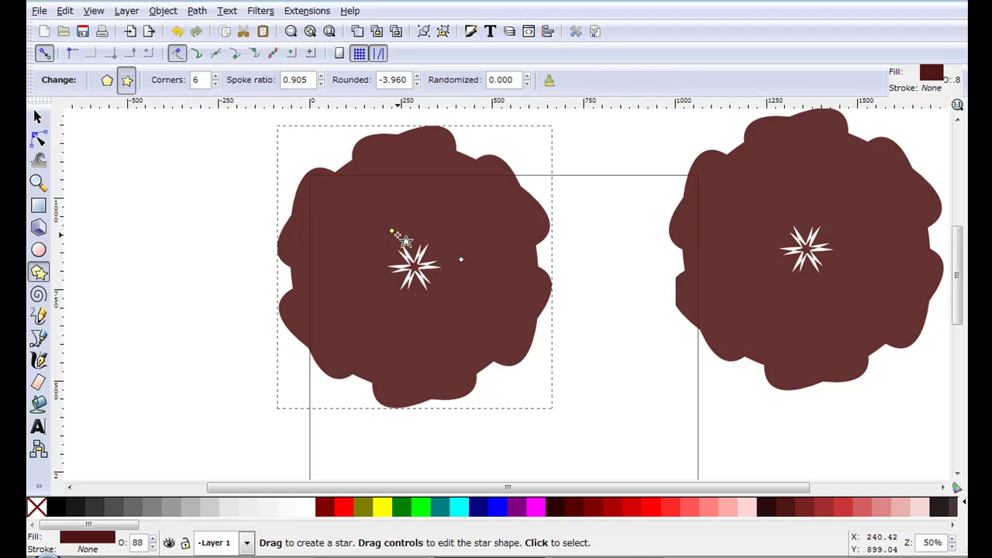
pyautogui.moveTo(398, 228); pyautogui.dragTo(464, 295)
pyautogui.click(216, 78)
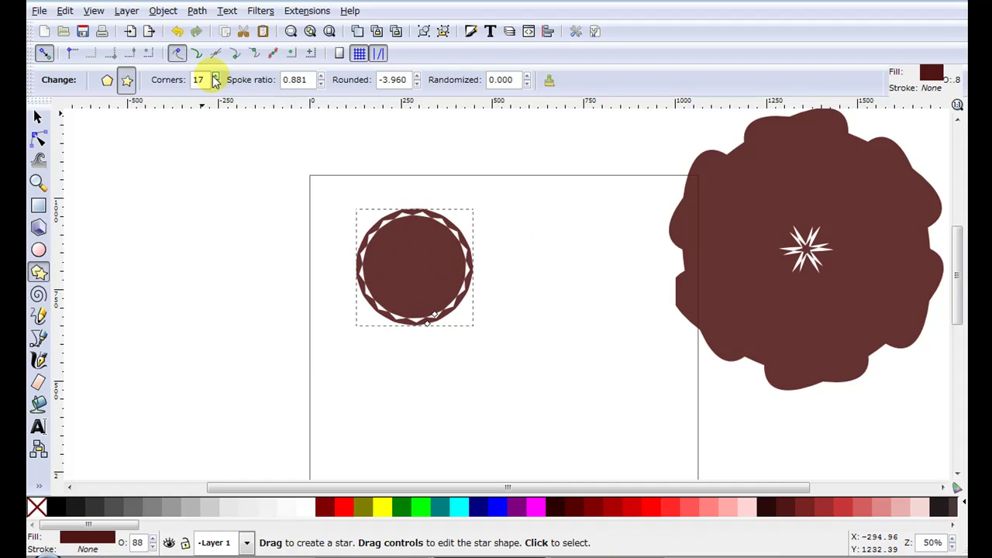
pyautogui.moveTo(435, 318); pyautogui.dragTo(416, 268)
pyautogui.scroll(2, 377, 194)
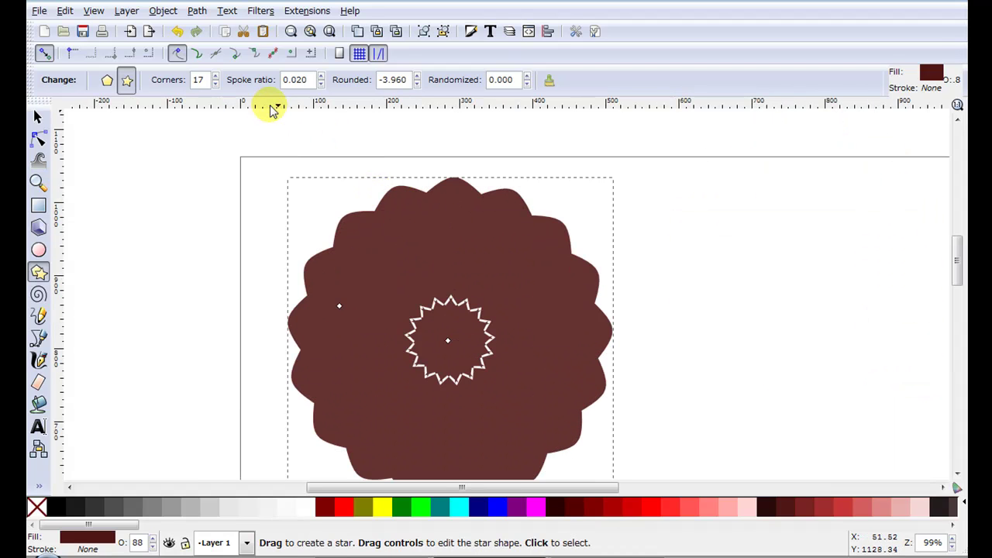
# Duplicate the flower, moving the copy right and the original left.
pyautogui.click(356, 31)
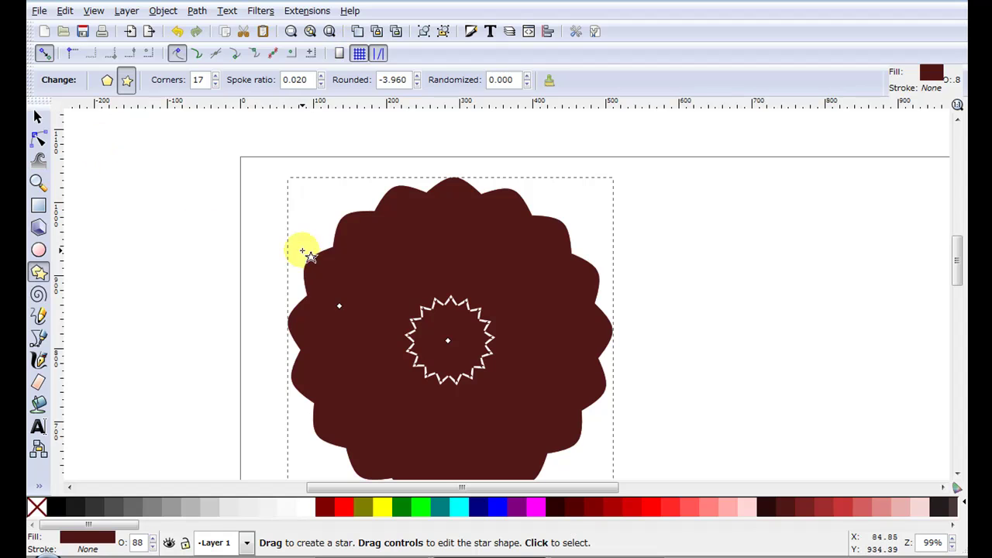
pyautogui.click(38, 117)
pyautogui.click(266, 261)
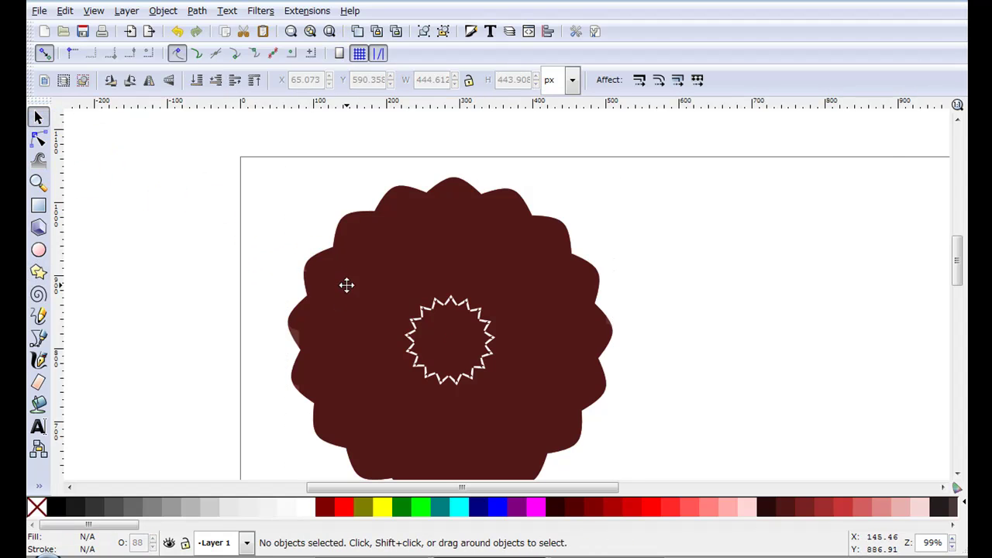
pyautogui.moveTo(346, 284); pyautogui.dragTo(826, 217)
pyautogui.moveTo(442, 314); pyautogui.dragTo(339, 259)
# Make the left star 8 corners with spoke ratio 0.830, enlarging it into a big scalloped flower.
pyautogui.hotkey('shift', 'F9')
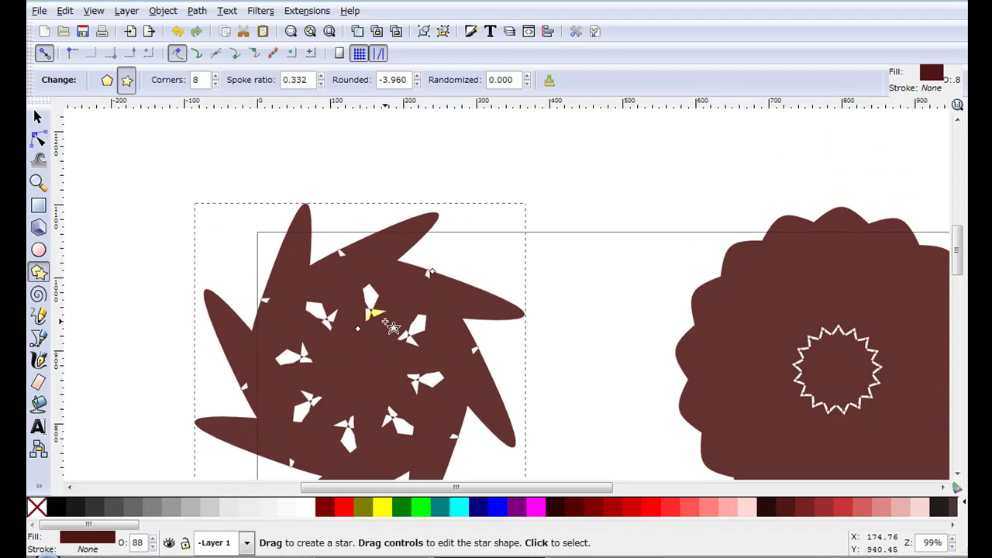
pyautogui.moveTo(367, 333); pyautogui.dragTo(509, 303)
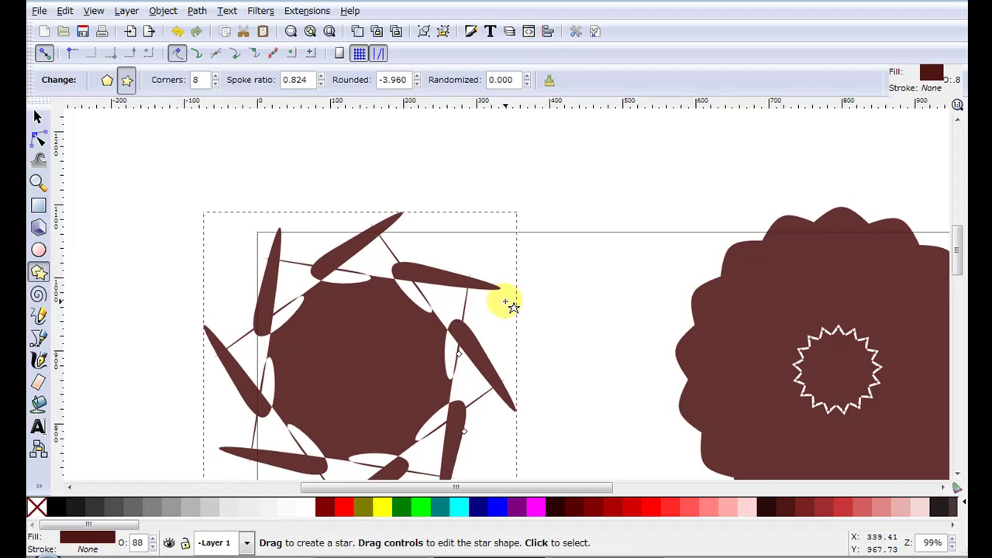
pyautogui.scroll(-2, 509, 303)
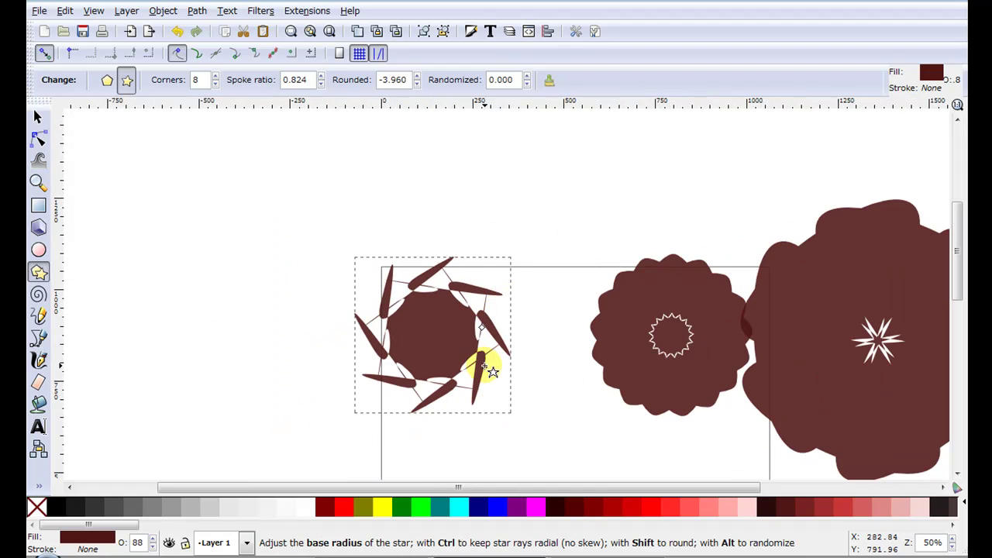
pyautogui.moveTo(484, 365); pyautogui.dragTo(240, 256)
pyautogui.scroll(-2, 399, 325)
pyautogui.click(38, 118)
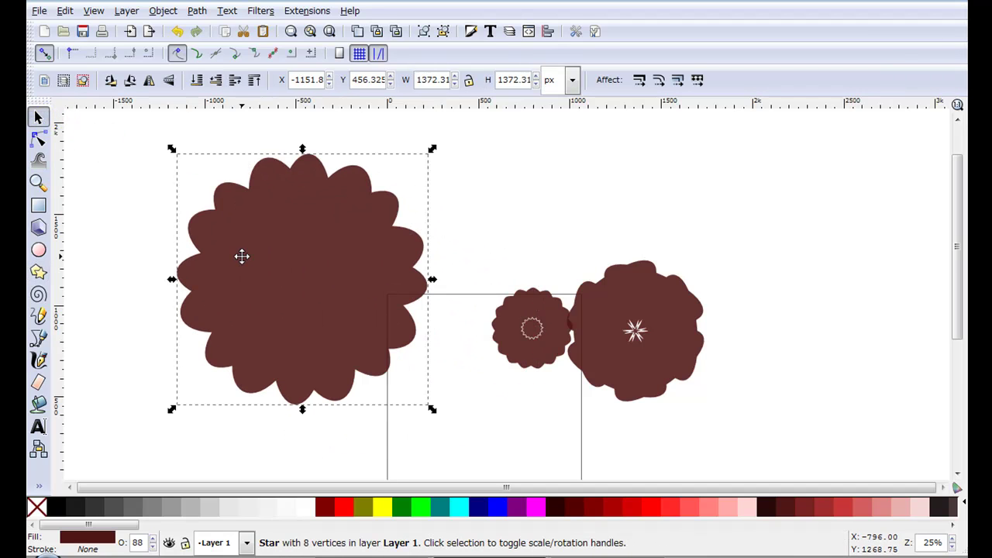
# Duplicate the big flower and move the copy to the far right.
pyautogui.click(357, 33)
pyautogui.moveTo(303, 224); pyautogui.dragTo(819, 203)
pyautogui.click(299, 262)
# Reshape the left star into an 8-petal flower with rounding 2.030 and spoke ratio 0.025.
pyautogui.press('F9')
pyautogui.moveTo(275, 276); pyautogui.dragTo(299, 250)
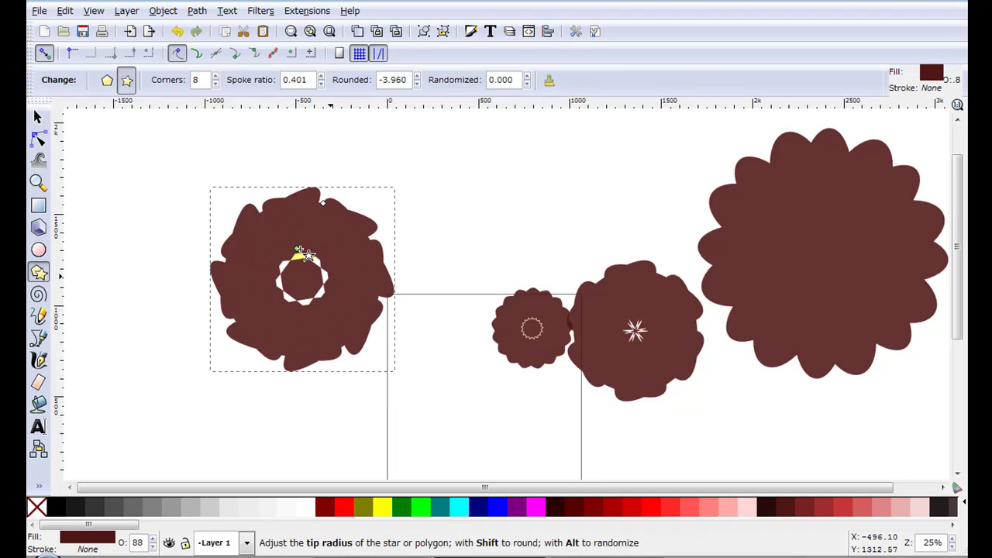
pyautogui.click(416, 76)
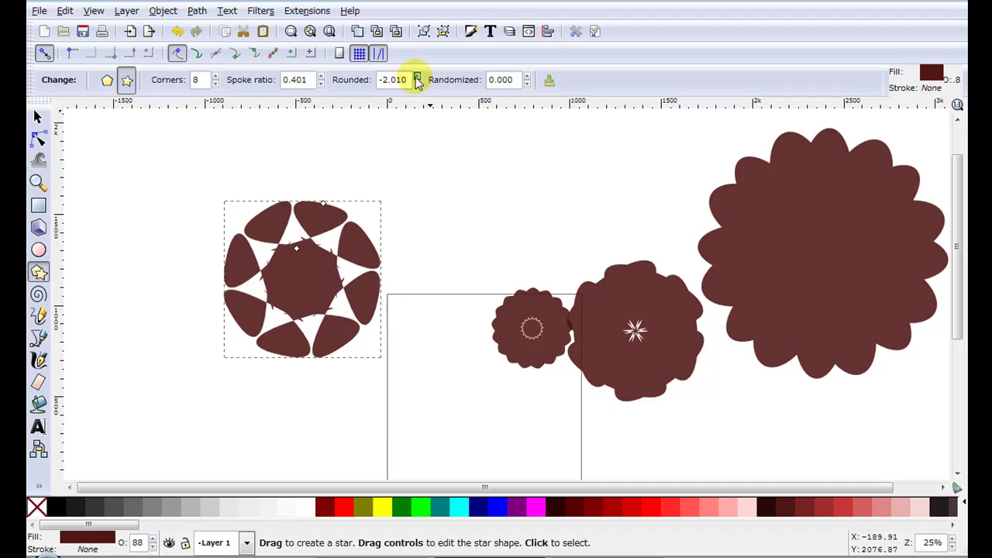
pyautogui.click(416, 77)
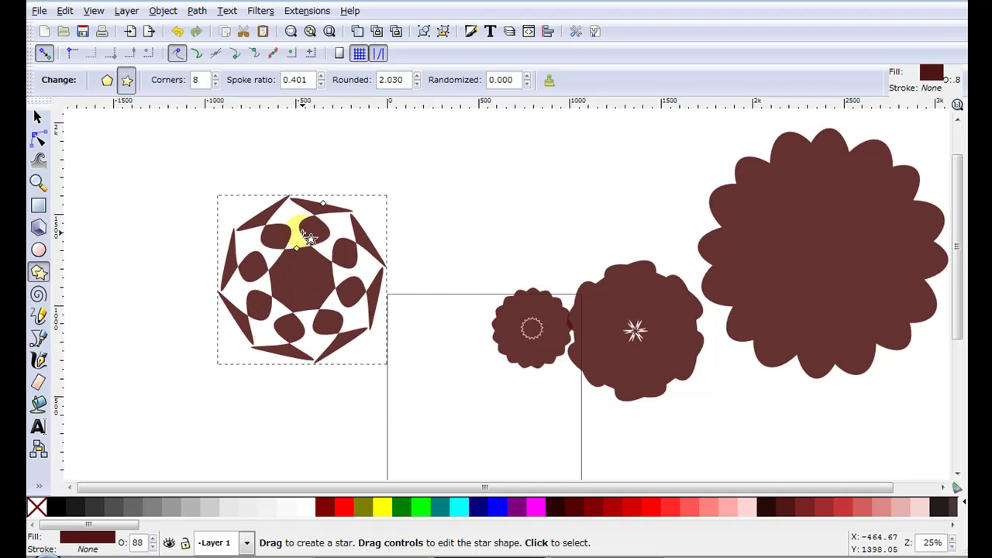
pyautogui.moveTo(296, 247); pyautogui.dragTo(309, 282)
pyautogui.scroll(-2, 233, 240)
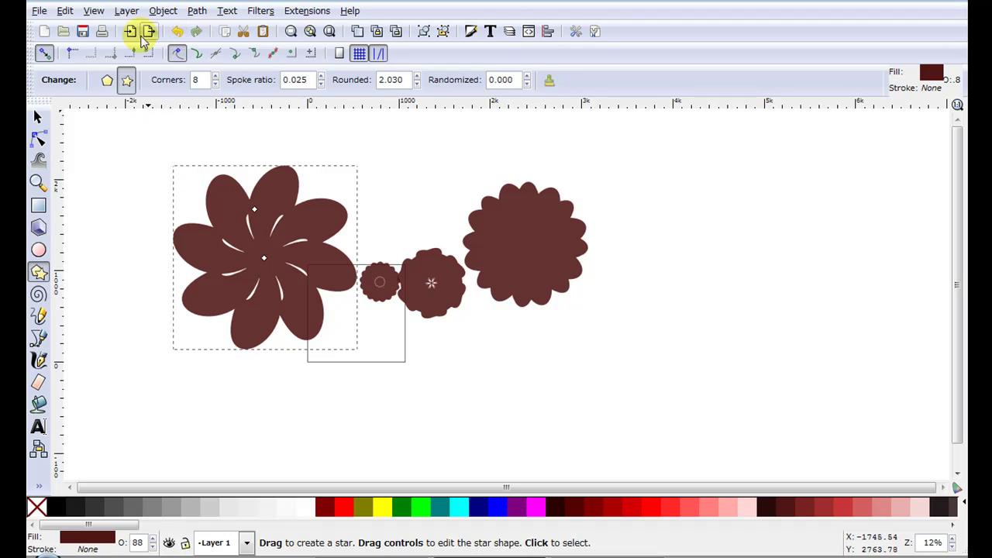
# Move the small 17-point flower up and the eight-petal flower to the right.
pyautogui.click(38, 117)
pyautogui.moveTo(376, 290); pyautogui.dragTo(360, 211)
pyautogui.scroll(2, 243, 205)
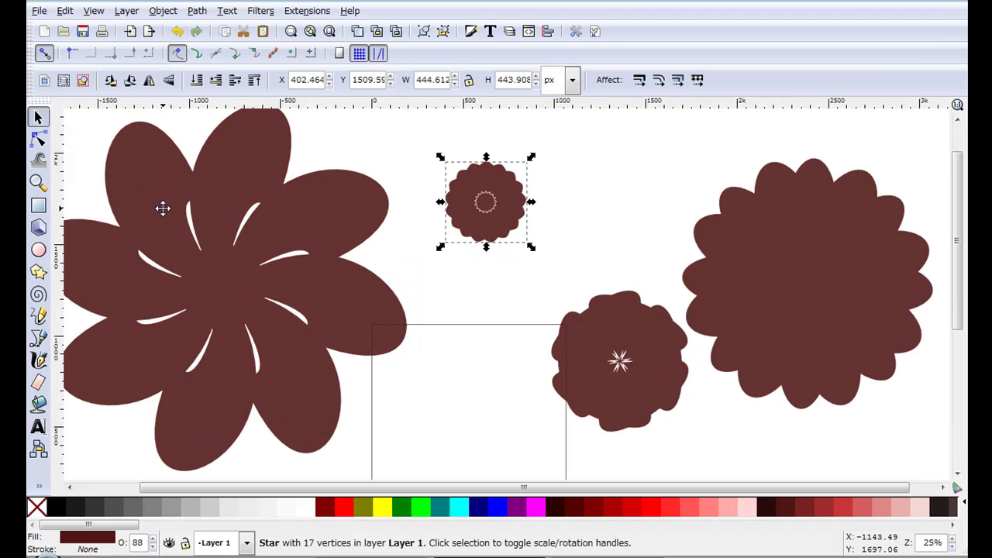
pyautogui.moveTo(162, 208); pyautogui.dragTo(254, 181)
# Union the eight-petal flower and the middle star flower into single paths.
pyautogui.hotkey('ctrl', '+')
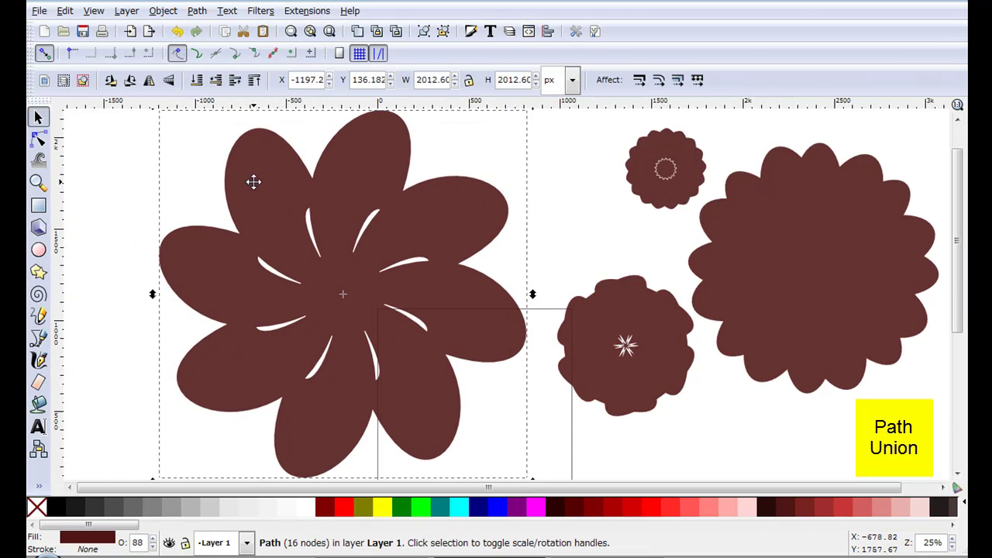
pyautogui.click(198, 13)
pyautogui.click(217, 89)
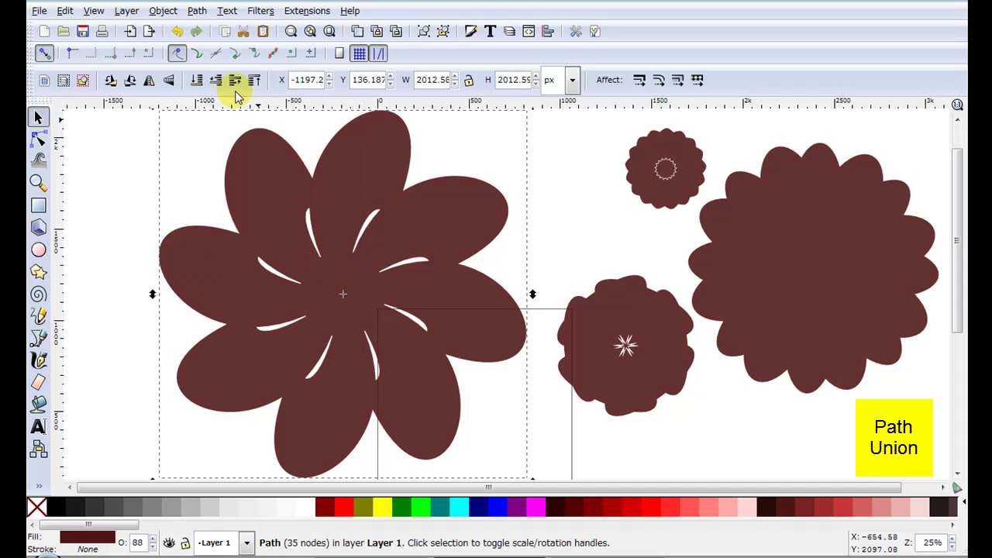
pyautogui.click(665, 326)
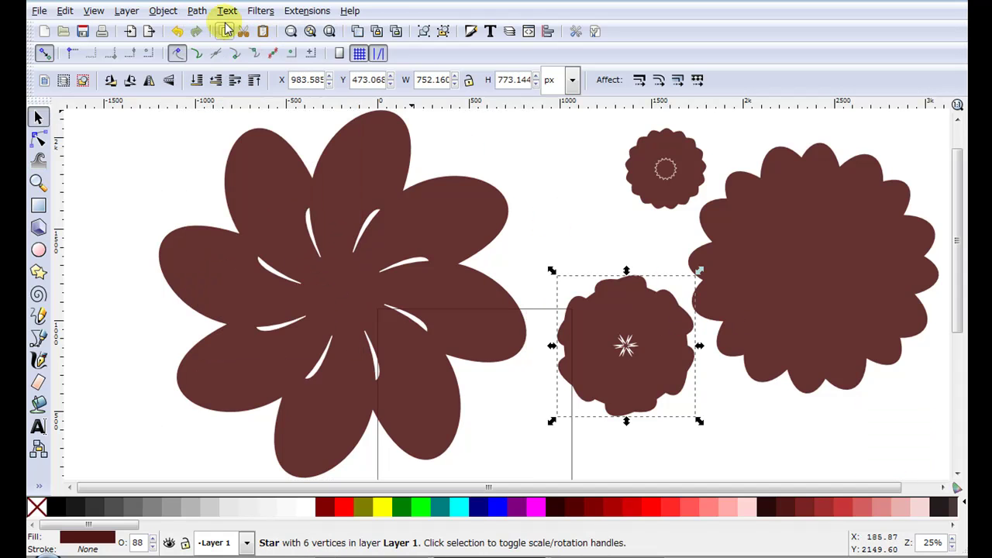
pyautogui.click(198, 12)
pyautogui.click(220, 89)
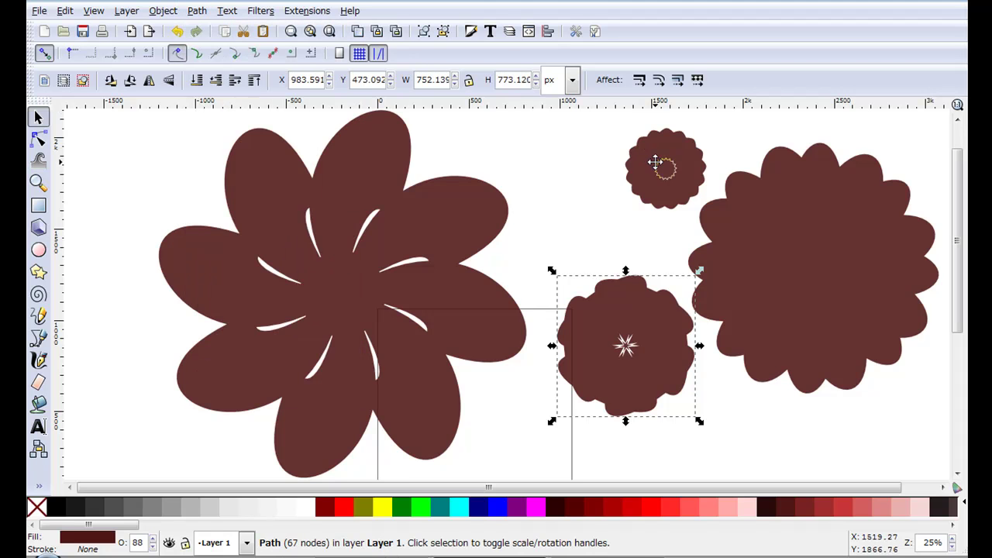
# Union the small top star and the large right flower into single paths.
pyautogui.click(657, 157)
pyautogui.click(198, 11)
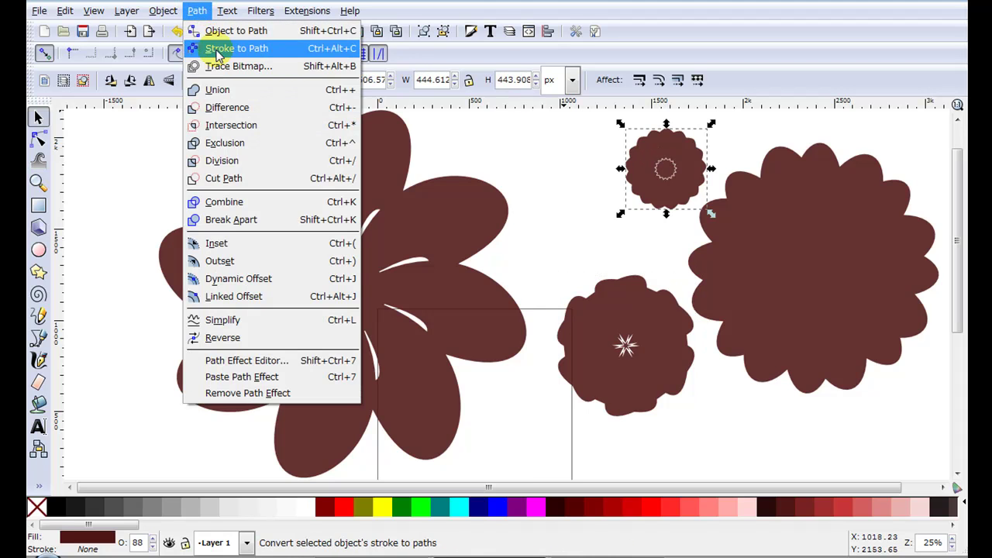
pyautogui.click(220, 89)
pyautogui.click(777, 203)
pyautogui.click(198, 12)
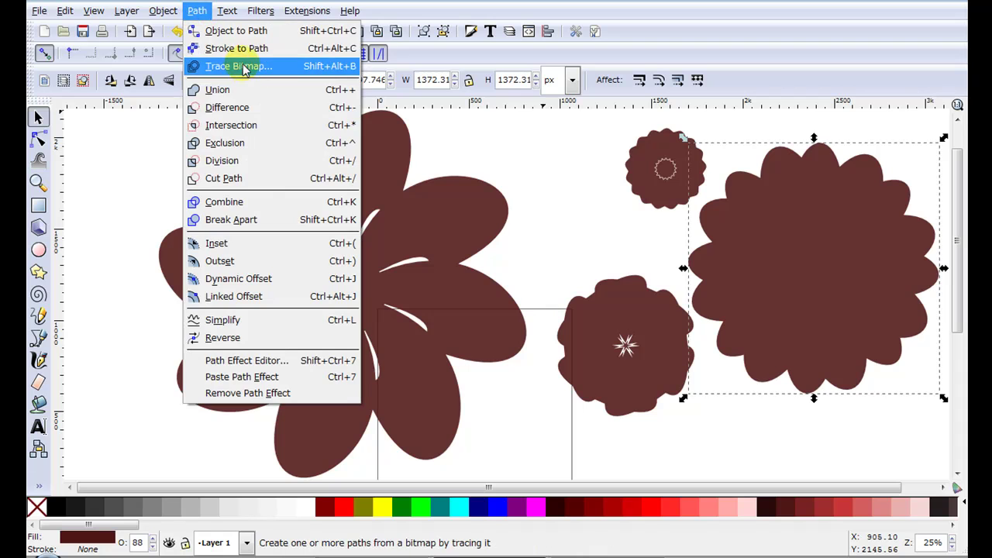
pyautogui.press('Return')
pyautogui.press('n')
pyautogui.keyDown('ctrl'); pyautogui.scroll(2, 837, 230); pyautogui.keyUp('ctrl')
pyautogui.scroll(-2, 837, 230)
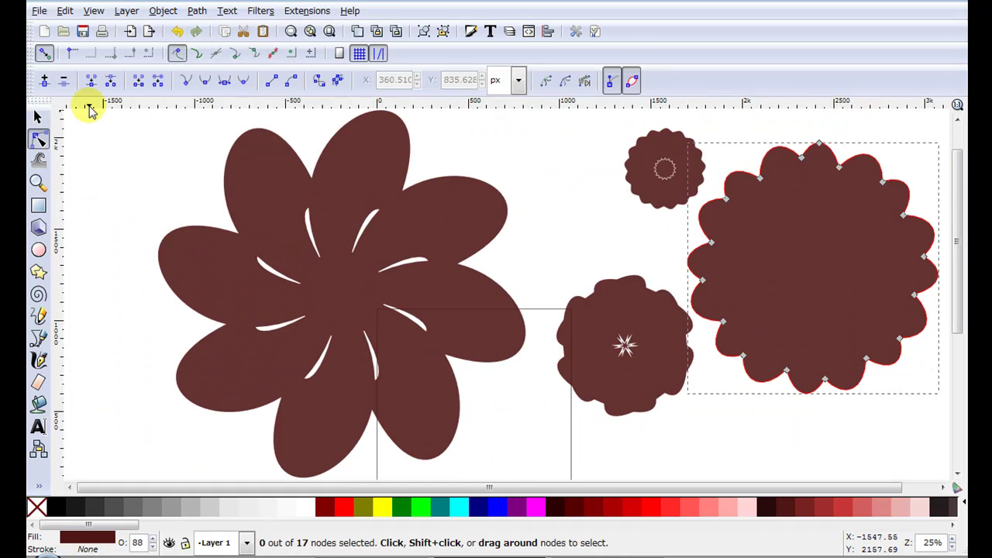
# Select the inner star cutout nodes of the middle flower with the Node tool.
pyautogui.click(36, 117)
pyautogui.moveTo(839, 217); pyautogui.dragTo(945, 233)
pyautogui.click(582, 372)
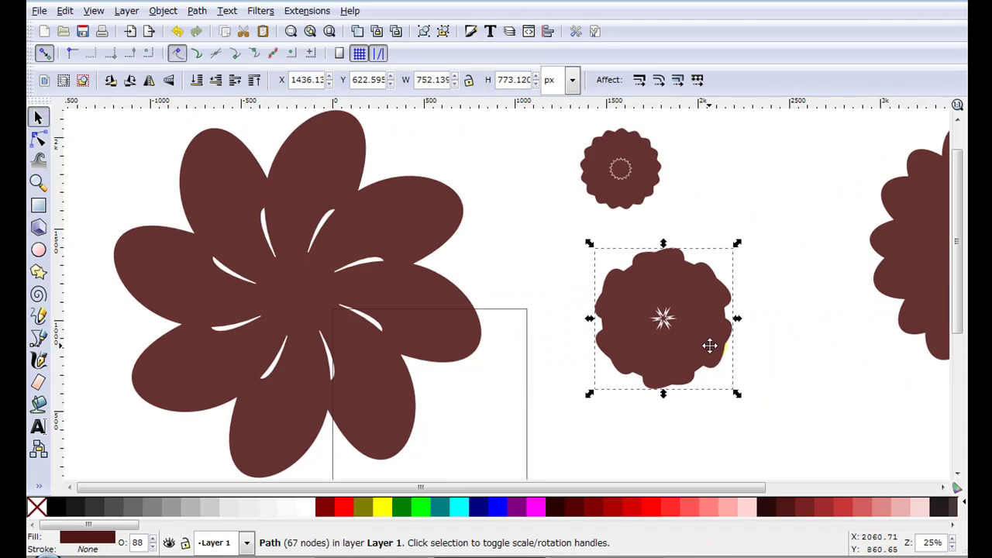
pyautogui.scroll(4, 707, 342)
pyautogui.press('n')
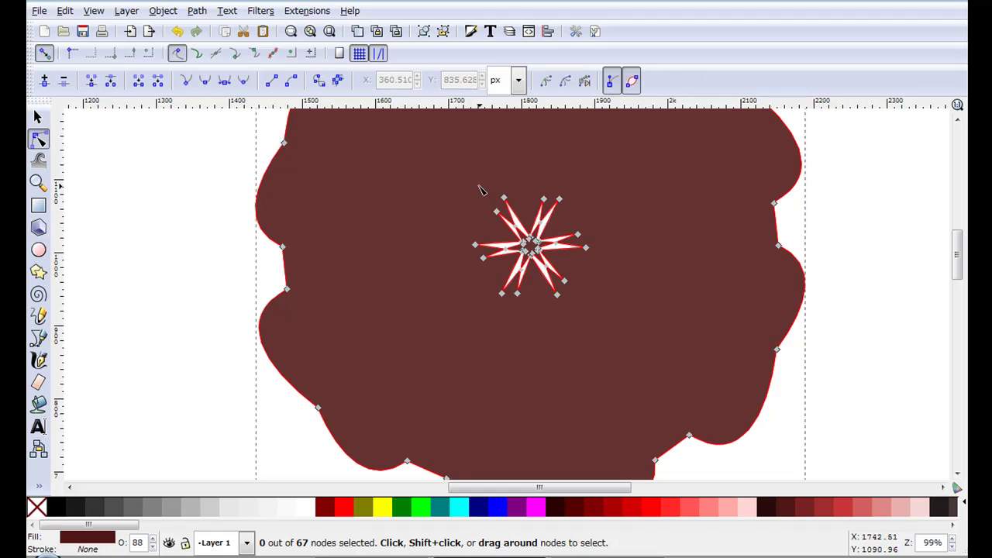
pyautogui.moveTo(566, 260); pyautogui.dragTo(652, 355)
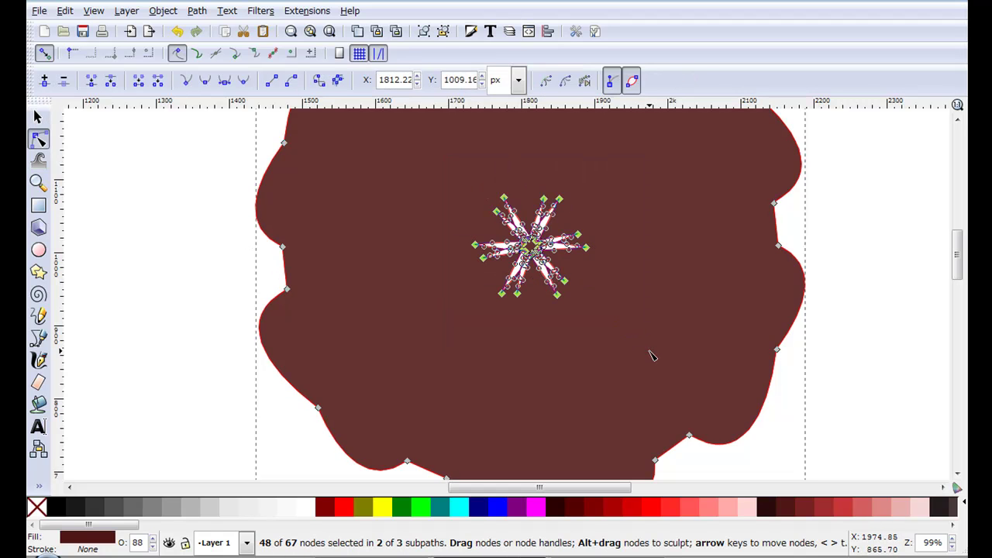
pyautogui.scroll(2, 557, 264)
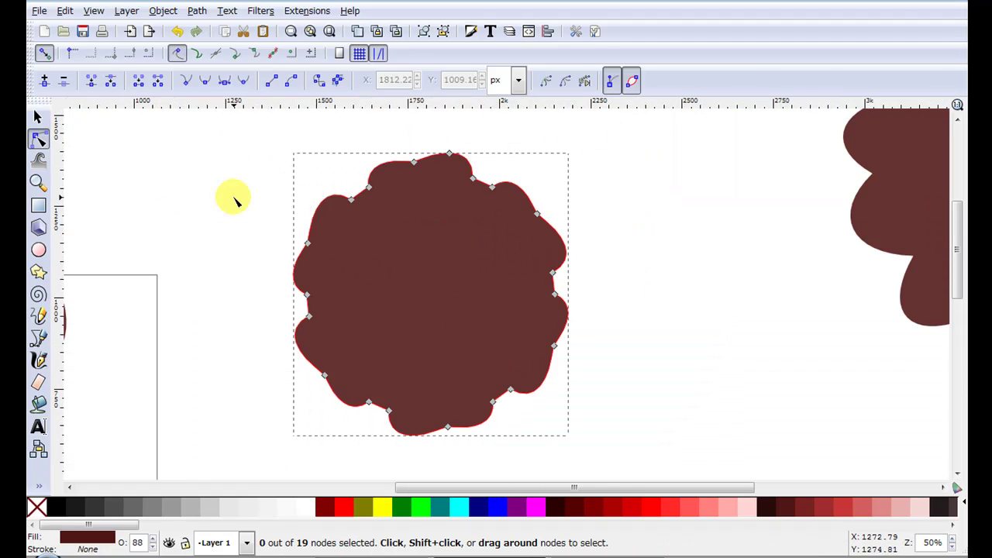
# Move the middle blob right and the small flower down, then select it.
pyautogui.click(37, 116)
pyautogui.moveTo(421, 272); pyautogui.dragTo(655, 271)
pyautogui.scroll(-2, 349, 186)
pyautogui.moveTo(338, 118); pyautogui.dragTo(325, 261)
pyautogui.click(324, 261)
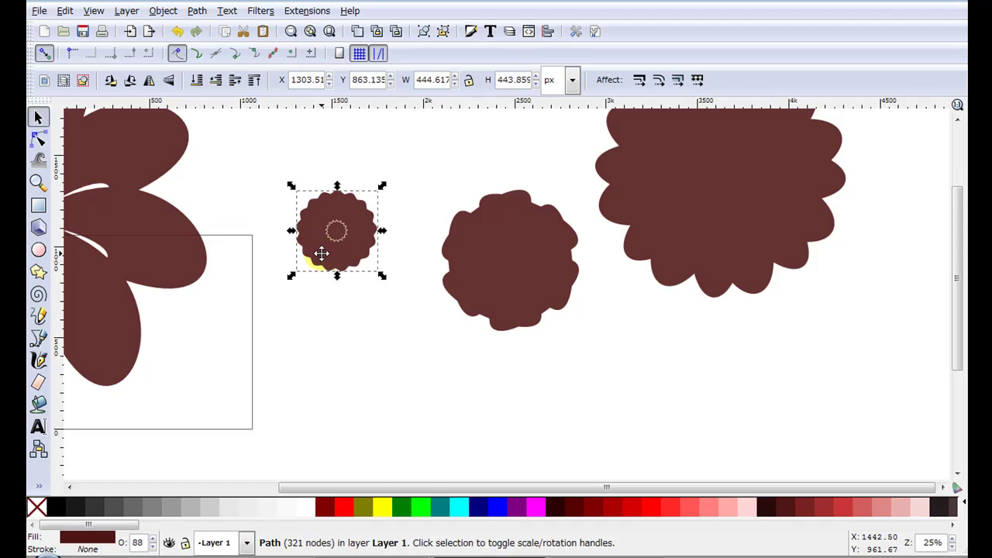
pyautogui.scroll(4, 321, 250)
pyautogui.scroll(2, 321, 248)
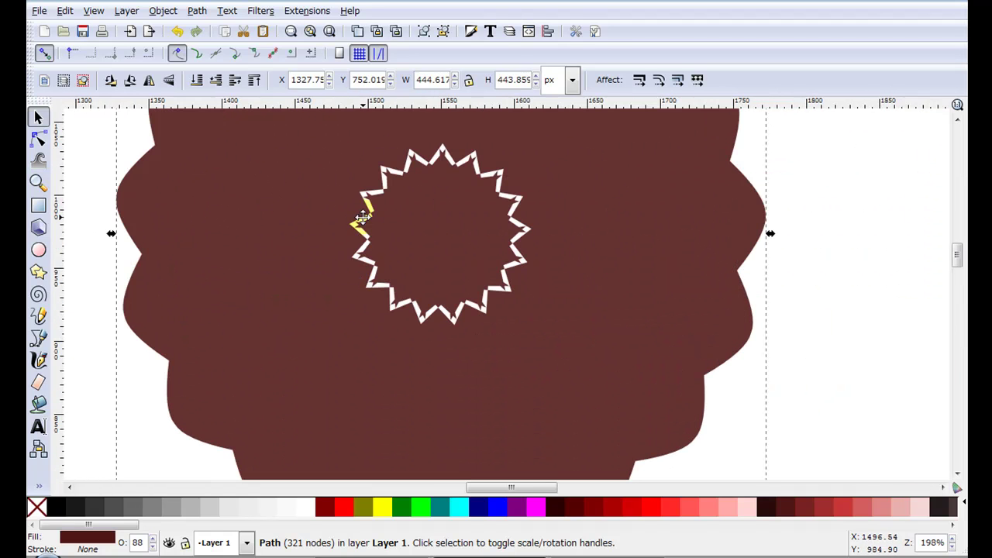
# Delete the small flower's inner star outline nodes and move it down and right.
pyautogui.press('n')
pyautogui.moveTo(324, 130); pyautogui.dragTo(574, 362)
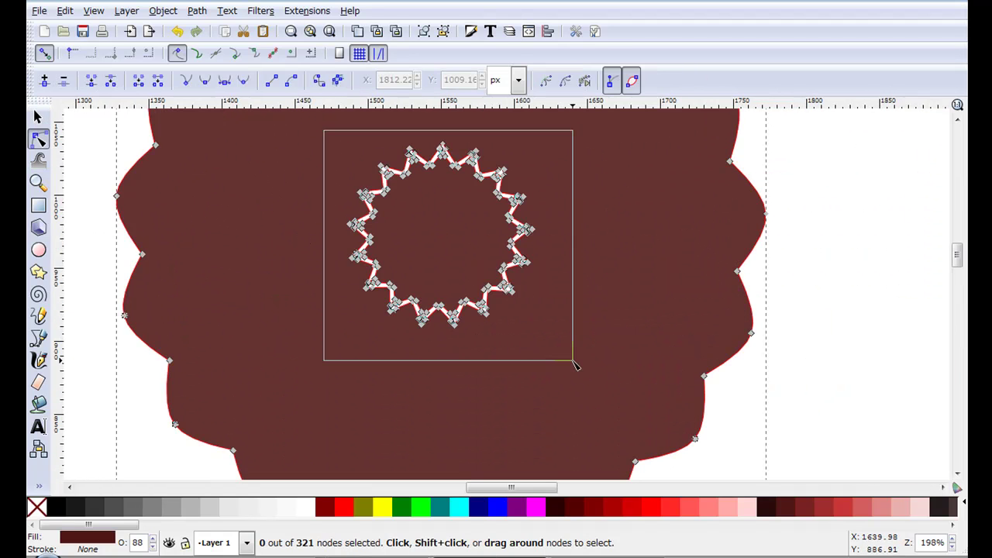
pyautogui.moveTo(526, 304); pyautogui.dragTo(543, 240)
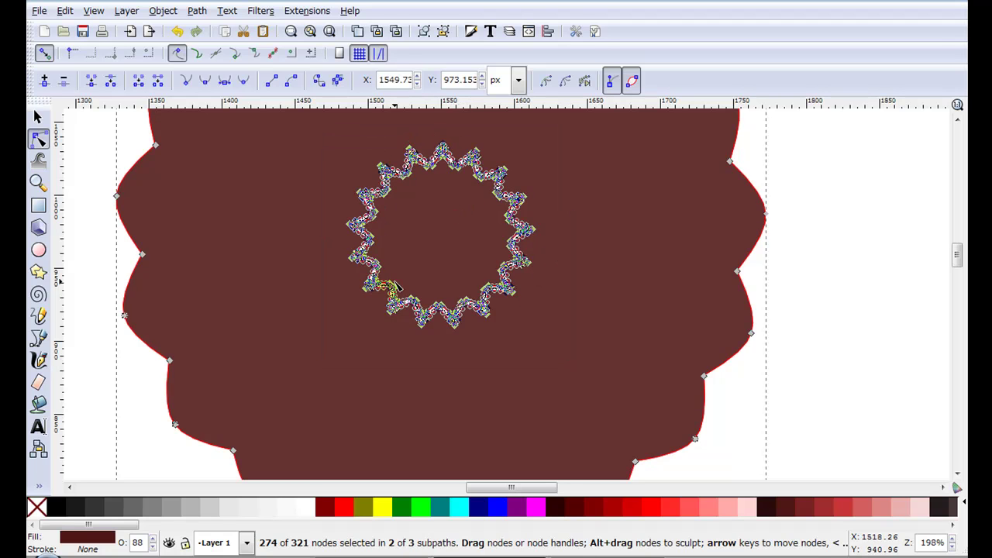
pyautogui.press('Delete')
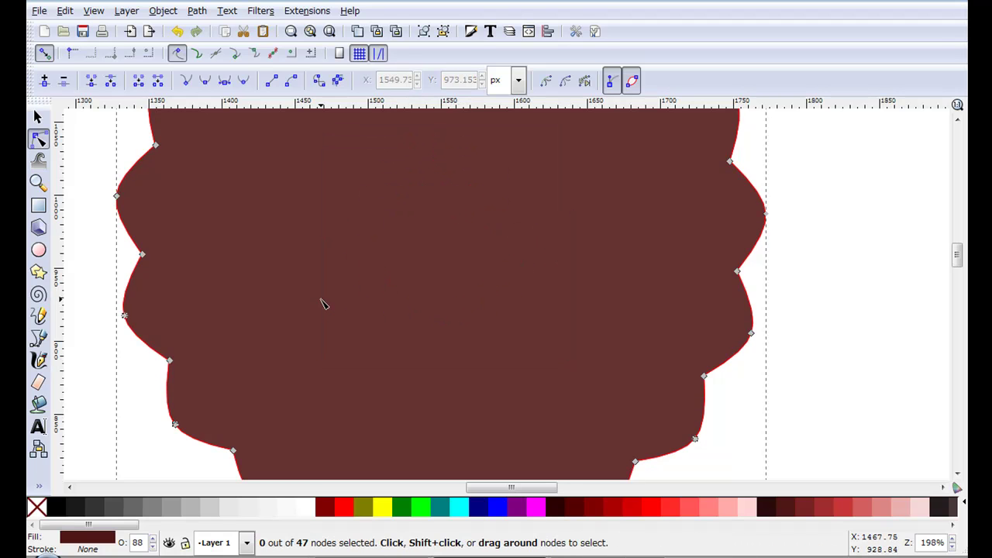
pyautogui.click(37, 118)
pyautogui.scroll(-4, 222, 232)
pyautogui.moveTo(221, 233); pyautogui.dragTo(294, 257)
pyautogui.scroll(-1, 294, 257)
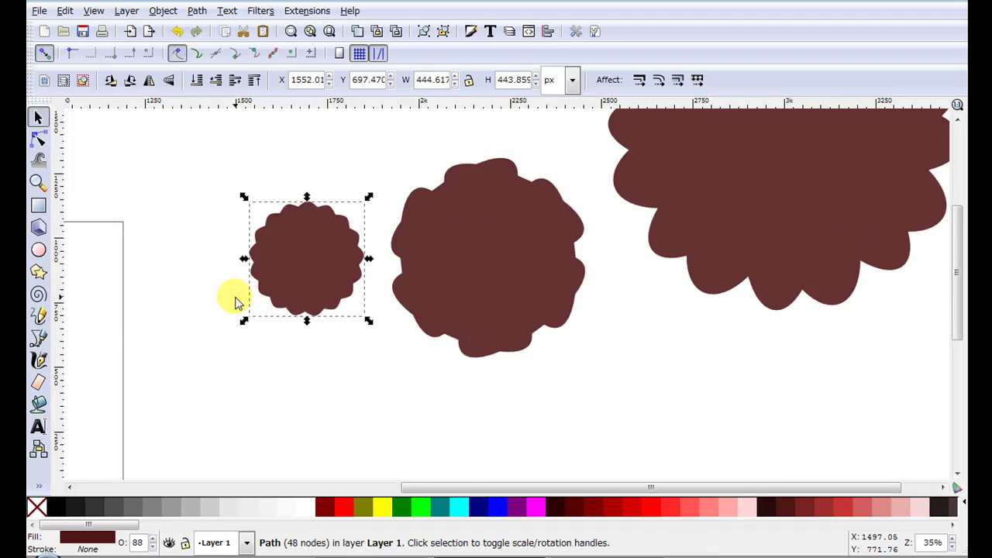
# Select the large petal flower and drag it toward the top left.
pyautogui.scroll(-1, 232, 279)
pyautogui.hscroll(-5, 233, 279)
pyautogui.click(317, 266)
pyautogui.press('n')
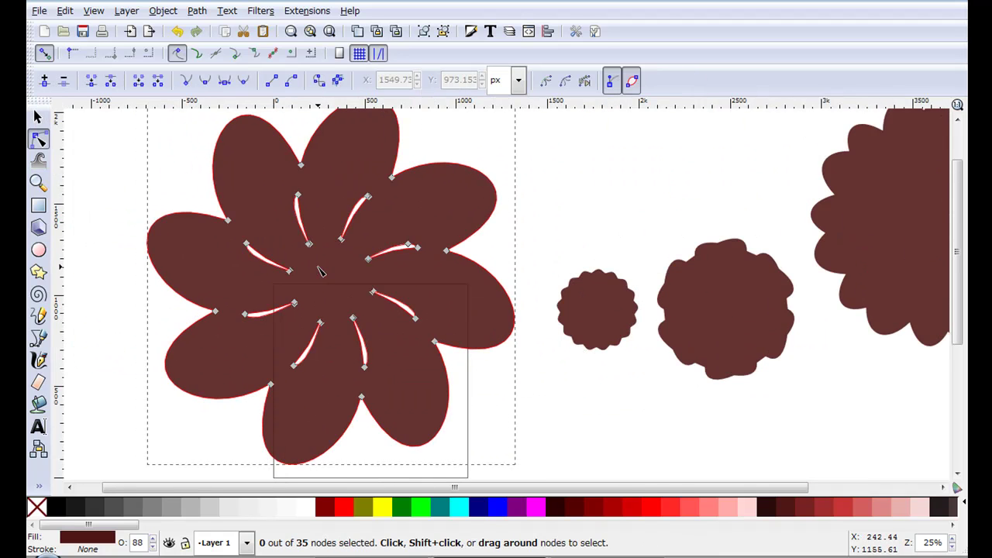
pyautogui.click(37, 117)
pyautogui.scroll(-1, 188, 192)
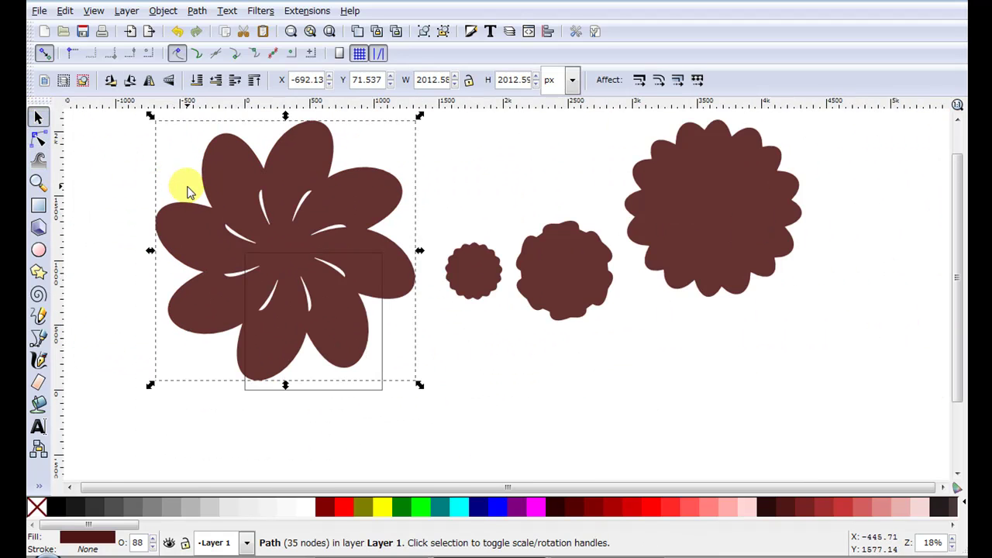
pyautogui.moveTo(223, 202); pyautogui.dragTo(177, 141)
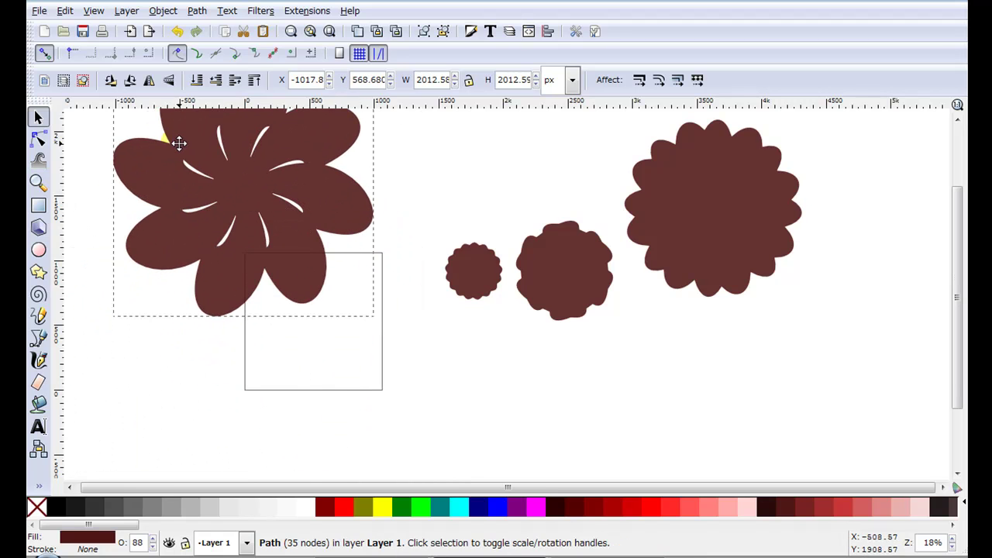
# Move the petal flower down-right and show its 22.362 size in inches.
pyautogui.click(309, 359)
pyautogui.moveTo(253, 222); pyautogui.dragTo(305, 319)
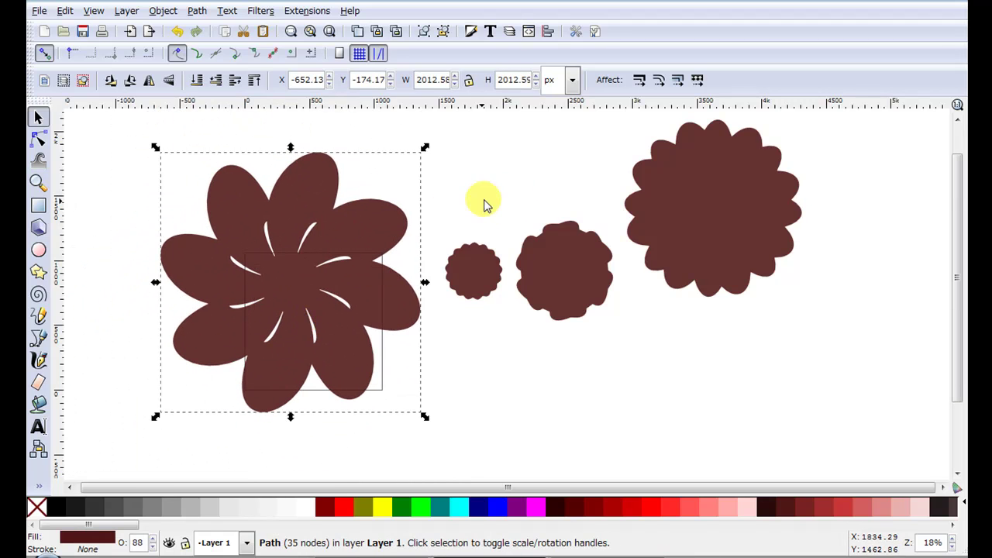
pyautogui.click(572, 80)
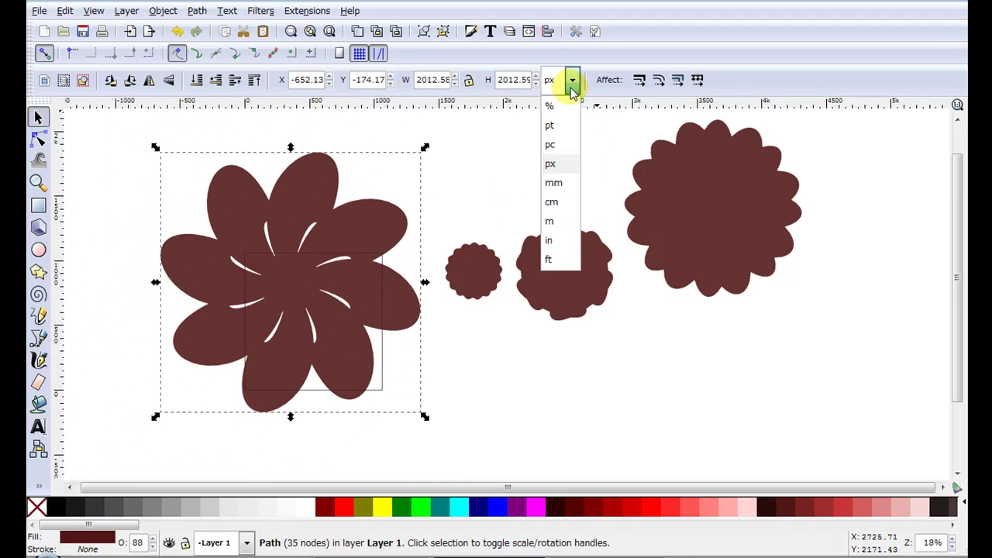
pyautogui.click(560, 241)
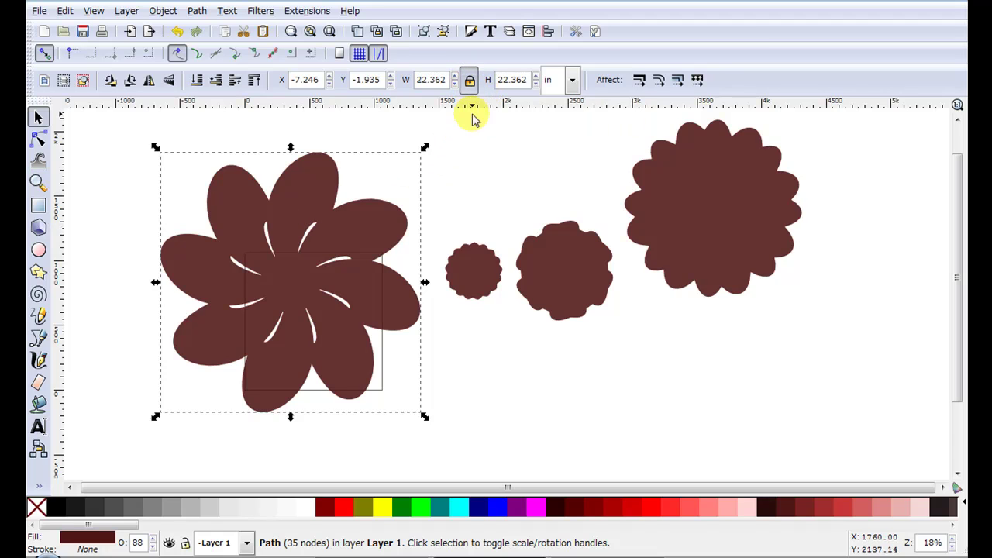
# Resize the petal flower to 8 inches wide inside the page frame and move the small flower beside the page.
pyautogui.moveTo(450, 82); pyautogui.dragTo(405, 85)
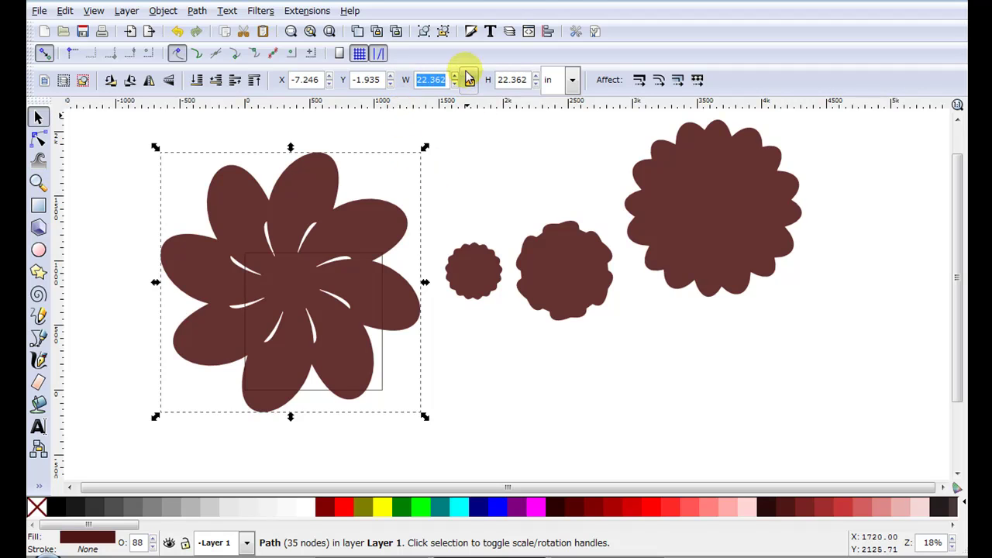
pyautogui.press('Return')
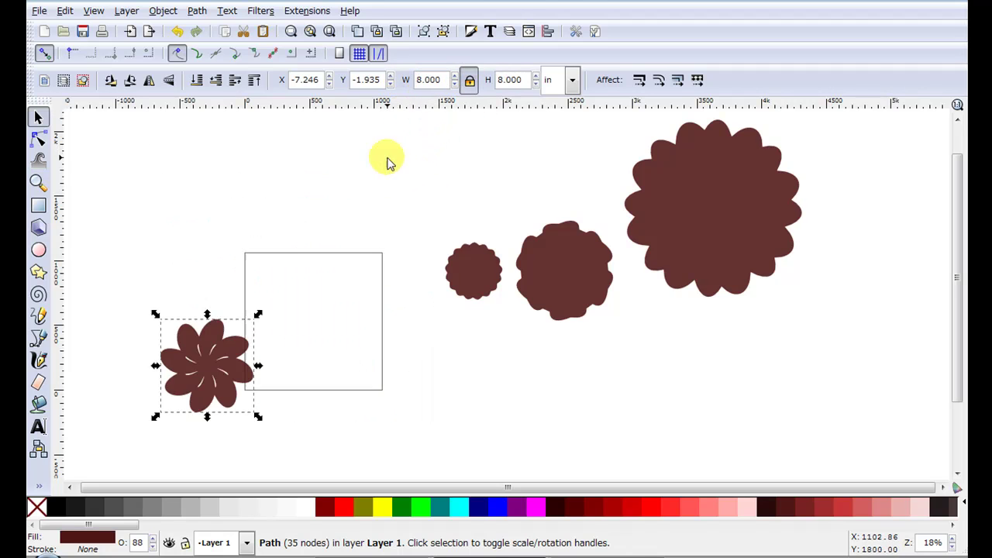
pyautogui.moveTo(222, 353); pyautogui.dragTo(319, 281)
pyautogui.moveTo(468, 279); pyautogui.dragTo(401, 245)
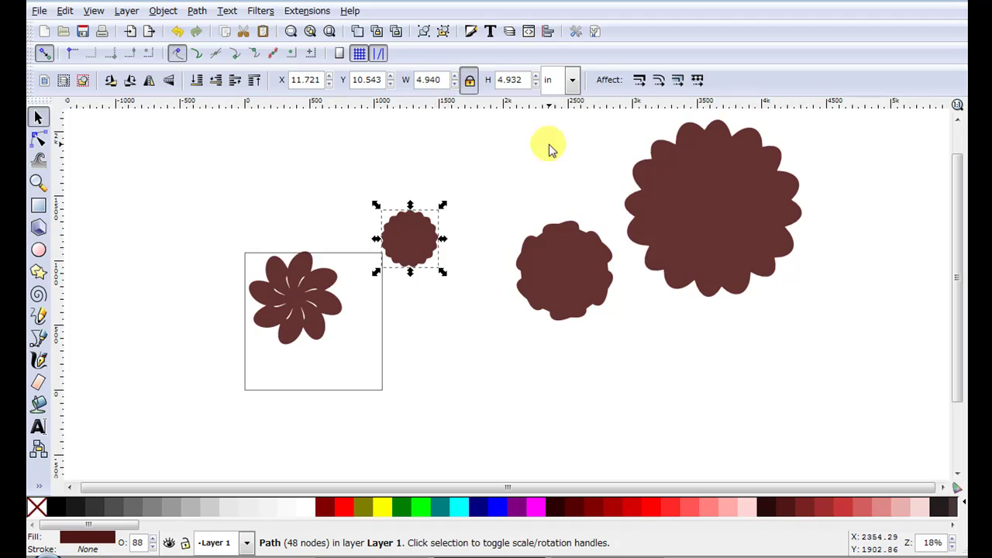
# Set the medium and large scalloped flowers to 4 inches wide and move the large one nearer.
pyautogui.click(573, 266)
pyautogui.moveTo(449, 79); pyautogui.dragTo(411, 82)
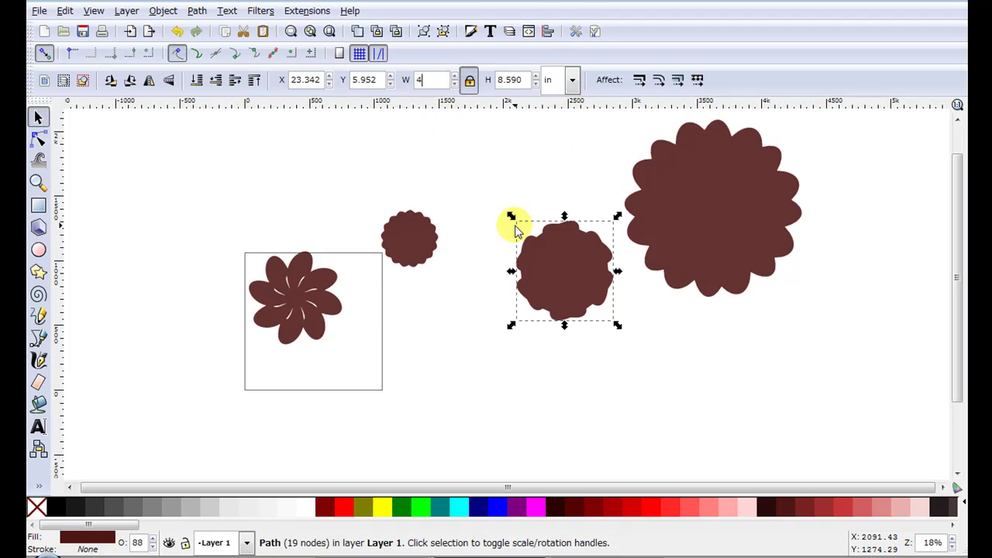
pyautogui.press('Return')
pyautogui.click(643, 232)
pyautogui.moveTo(447, 80); pyautogui.dragTo(406, 82)
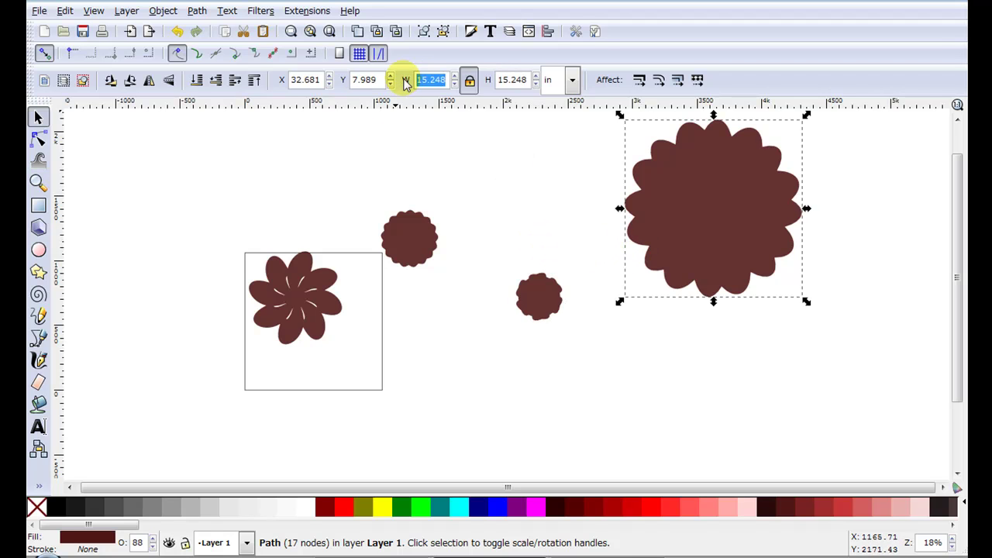
pyautogui.write('4')
pyautogui.press('Return')
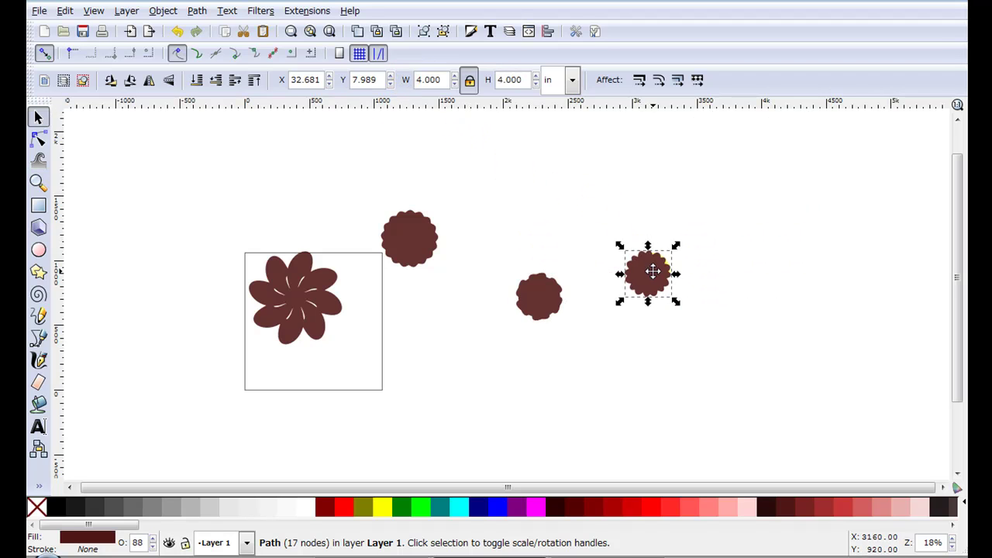
pyautogui.moveTo(655, 271); pyautogui.dragTo(354, 361)
# Arrange the flowers inside the page frame and add a rounded five-pointed star beside it.
pyautogui.moveTo(418, 247); pyautogui.dragTo(423, 293)
pyautogui.moveTo(539, 291); pyautogui.dragTo(421, 334)
pyautogui.scroll(2, 133, 277)
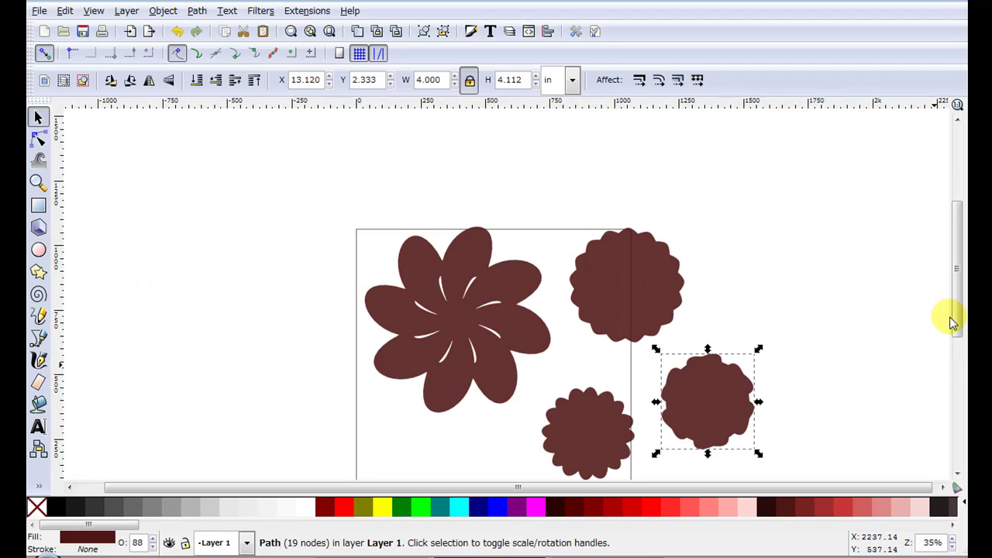
pyautogui.moveTo(955, 325); pyautogui.dragTo(952, 348)
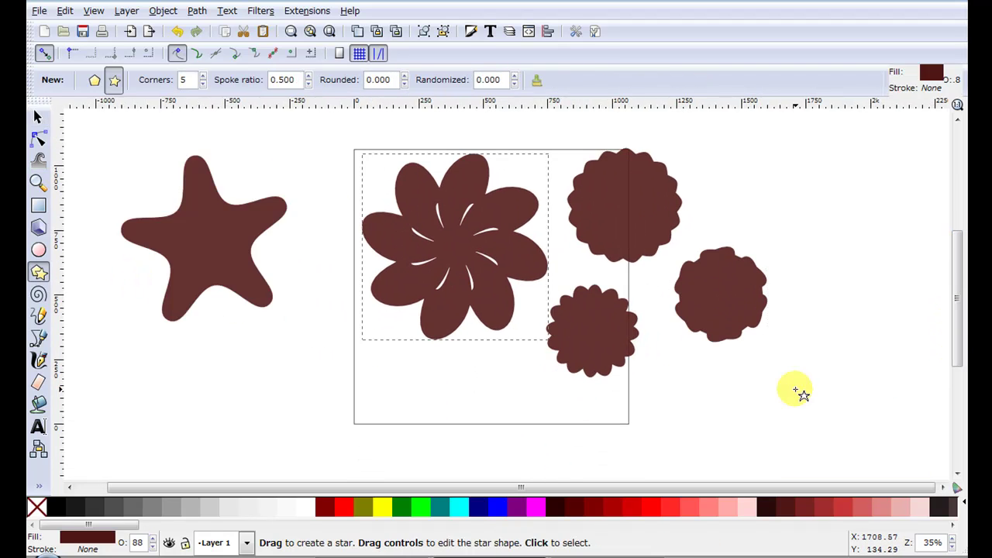
pyautogui.press('s')
pyautogui.moveTo(197, 267); pyautogui.dragTo(266, 275)
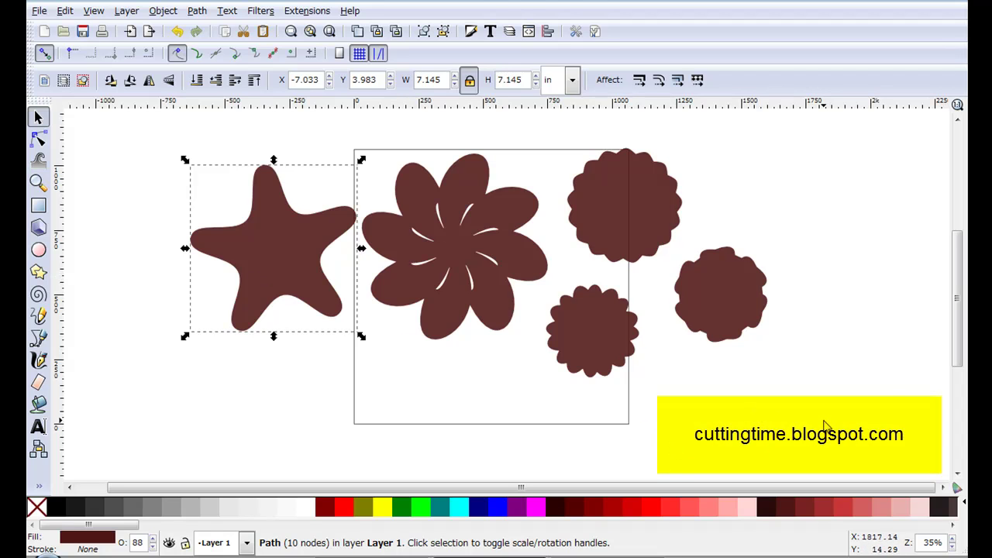